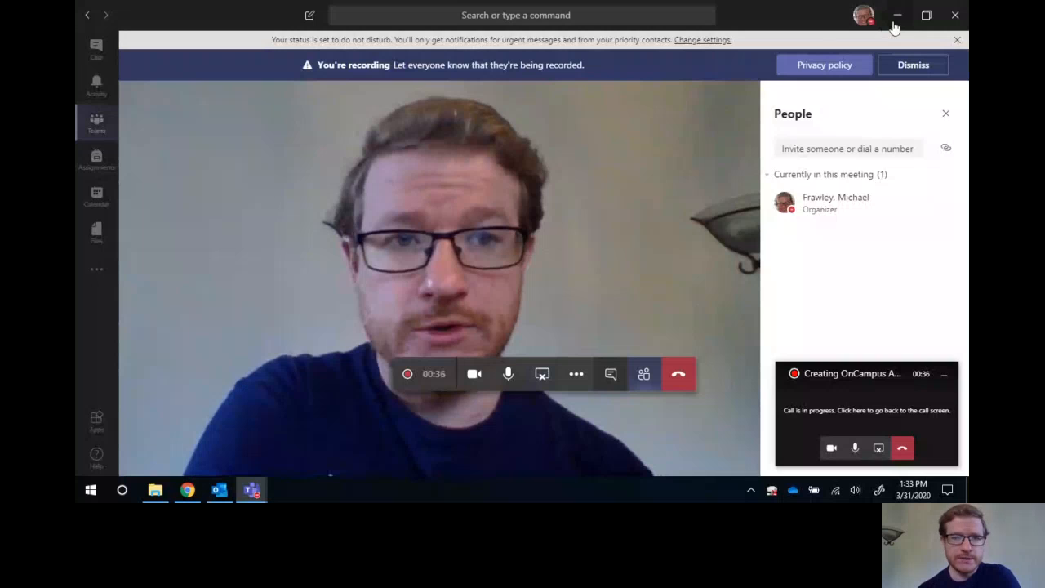
Switch to the school portal in Chrome and start a new assessment from the English 12 - 1 (P3) class's assignments.
click(894, 24)
scroll(480, 285, down, 2)
scroll(480, 285, up, 2)
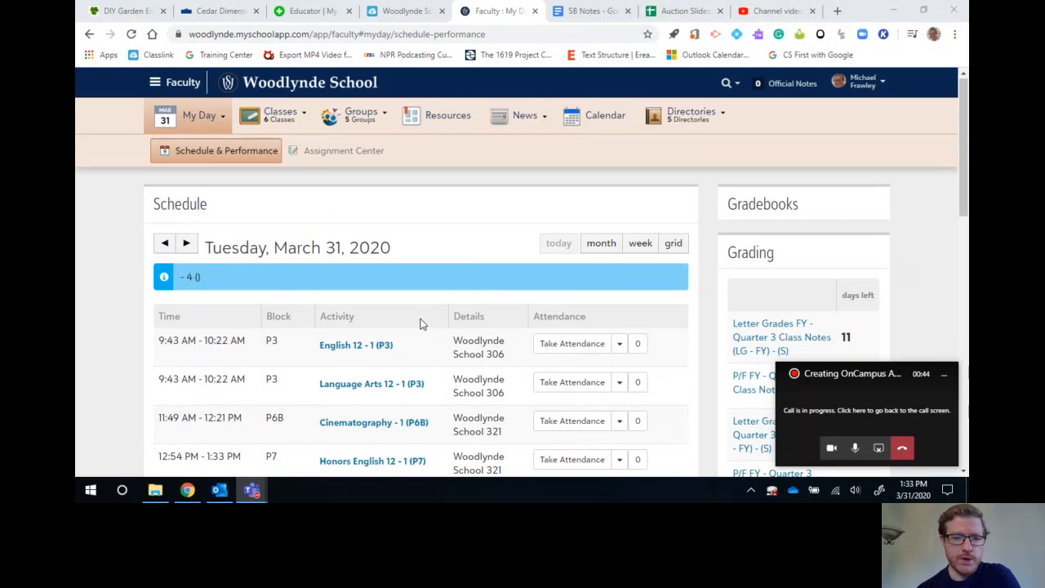
click(342, 349)
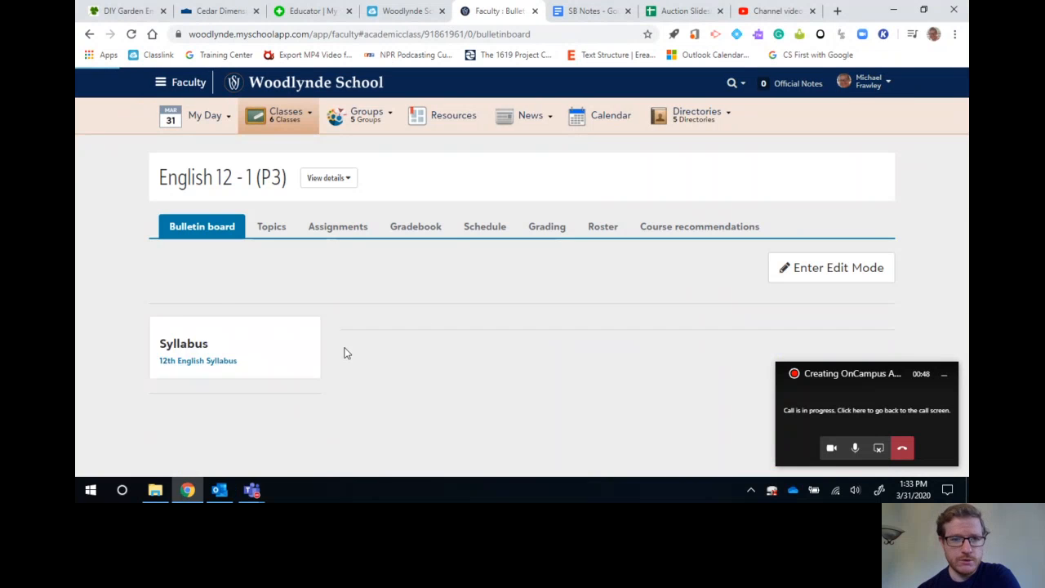
click(325, 226)
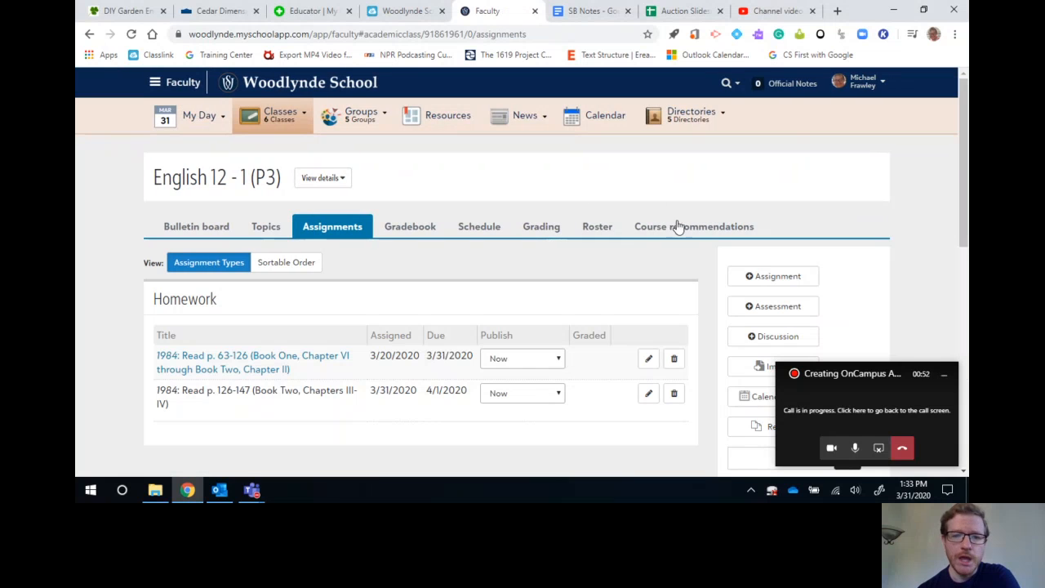
click(759, 312)
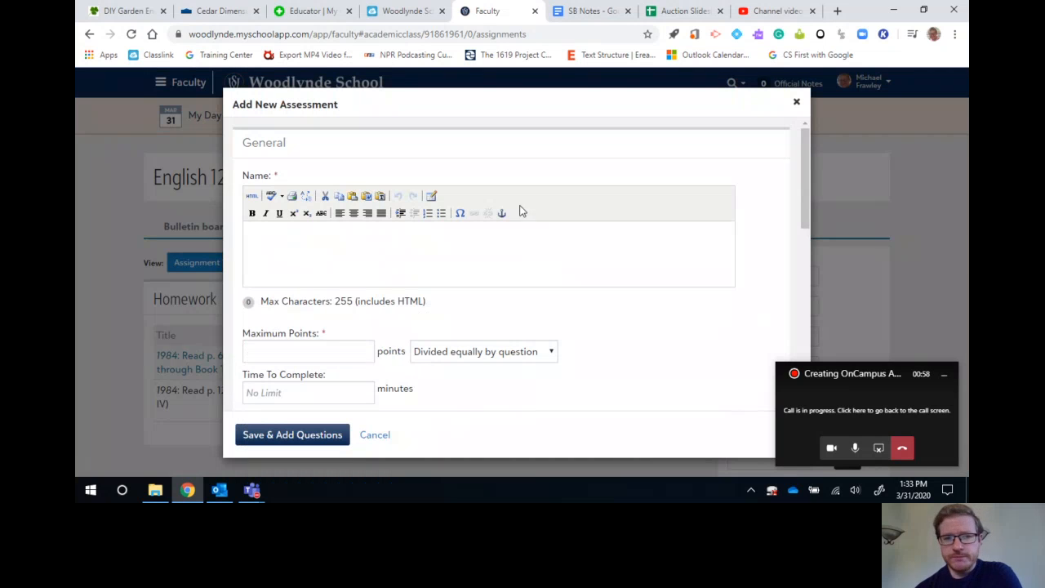
Name the new assessment "1984 Test One".
scroll(598, 278, down, 3)
scroll(597, 278, up, 3)
click(330, 257)
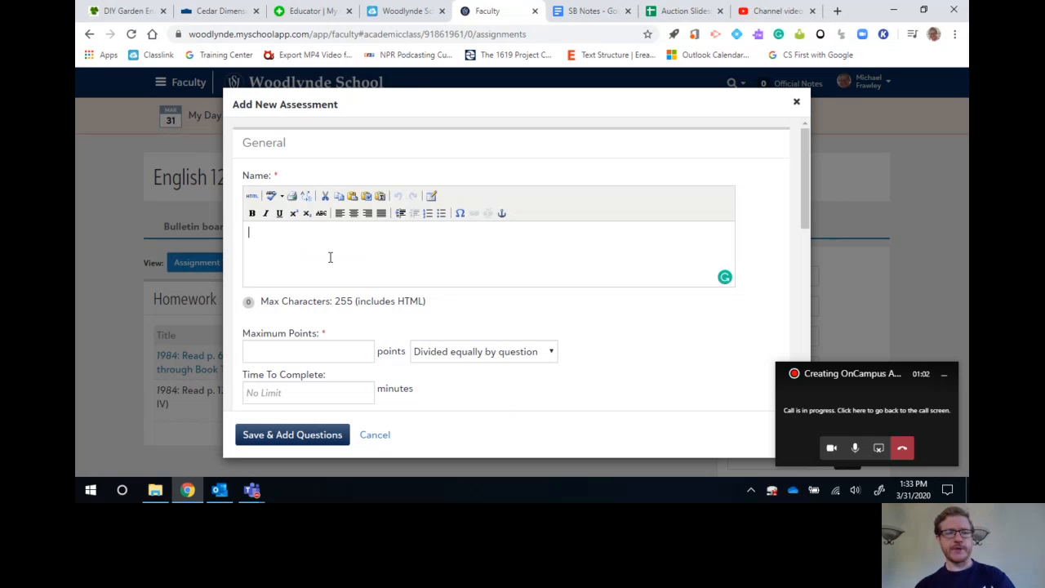
text(1984 )
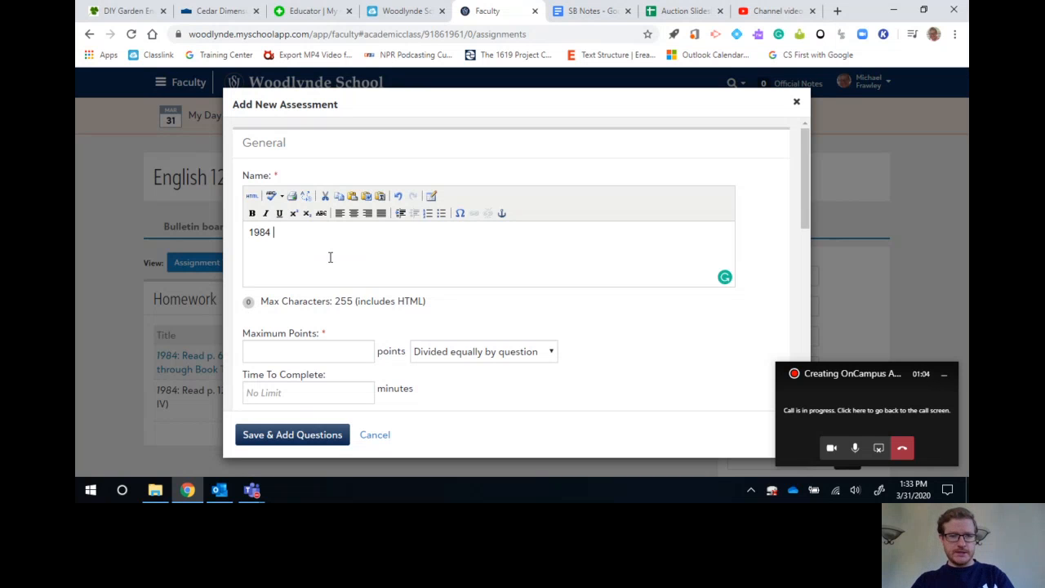
text(Test One)
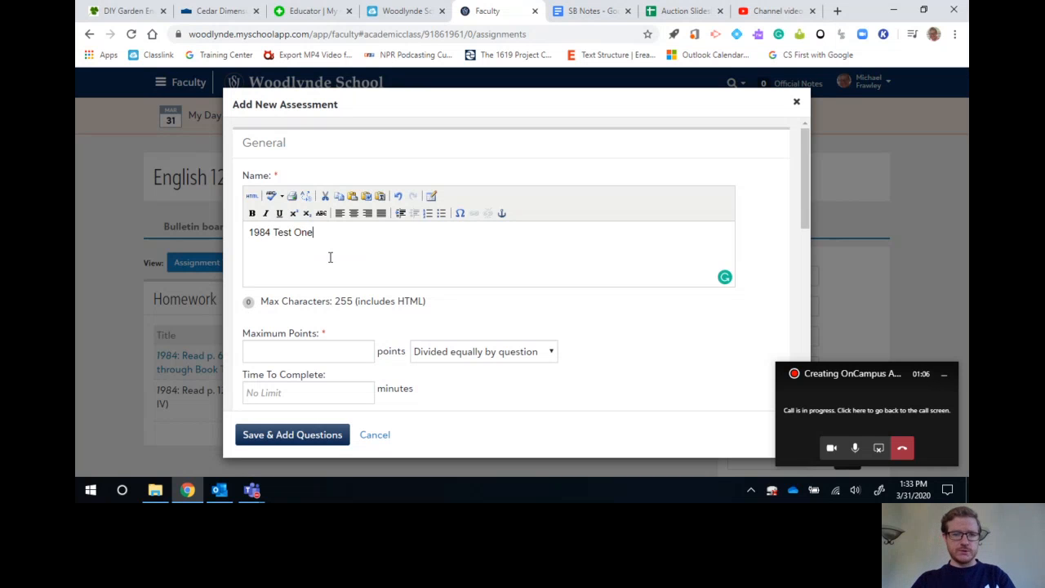
Set the assessment's maximum points to 50, with points assigned per question.
scroll(447, 272, down, 1)
click(328, 324)
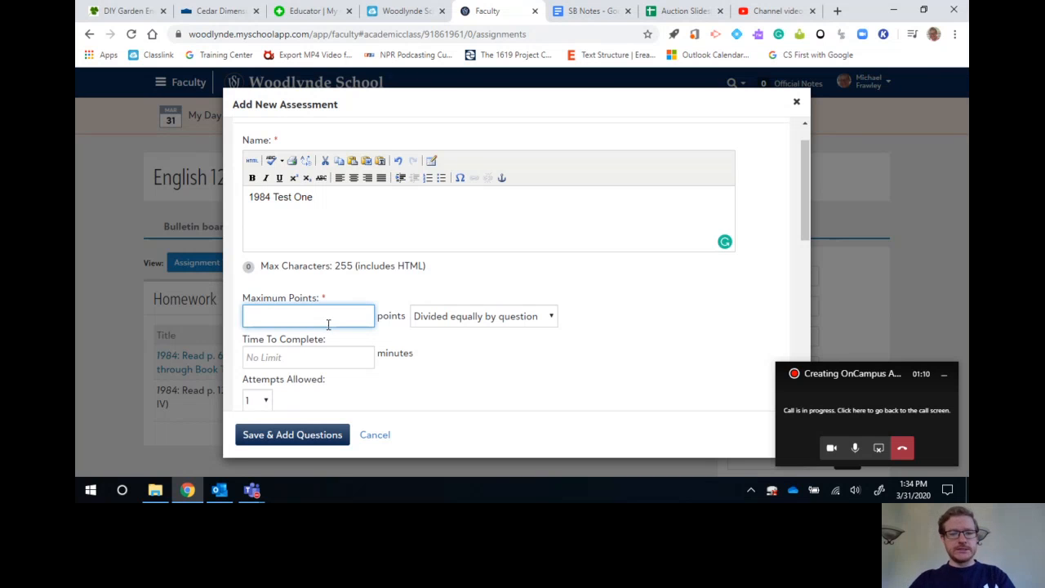
text(50)
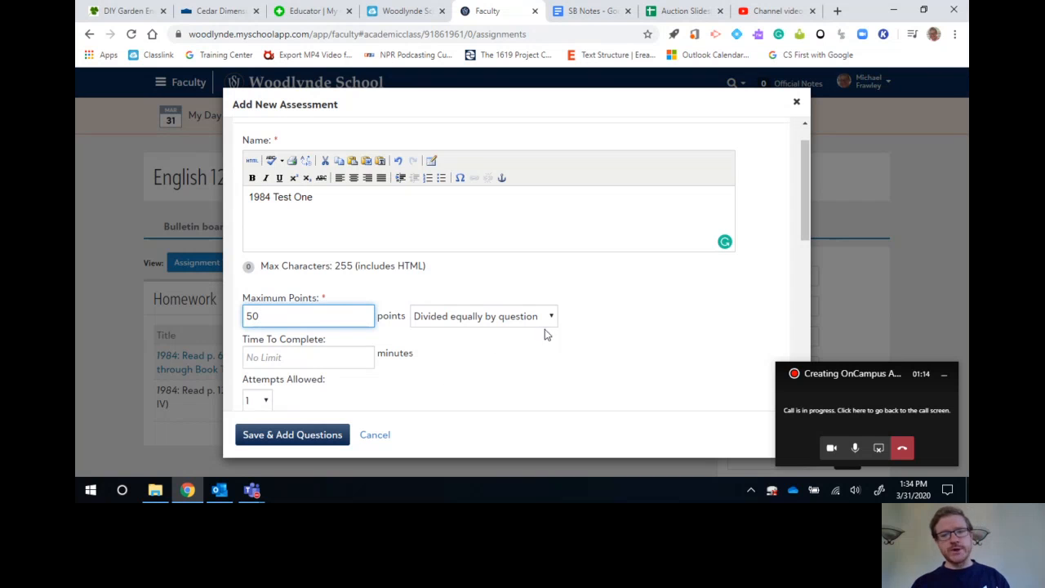
click(487, 321)
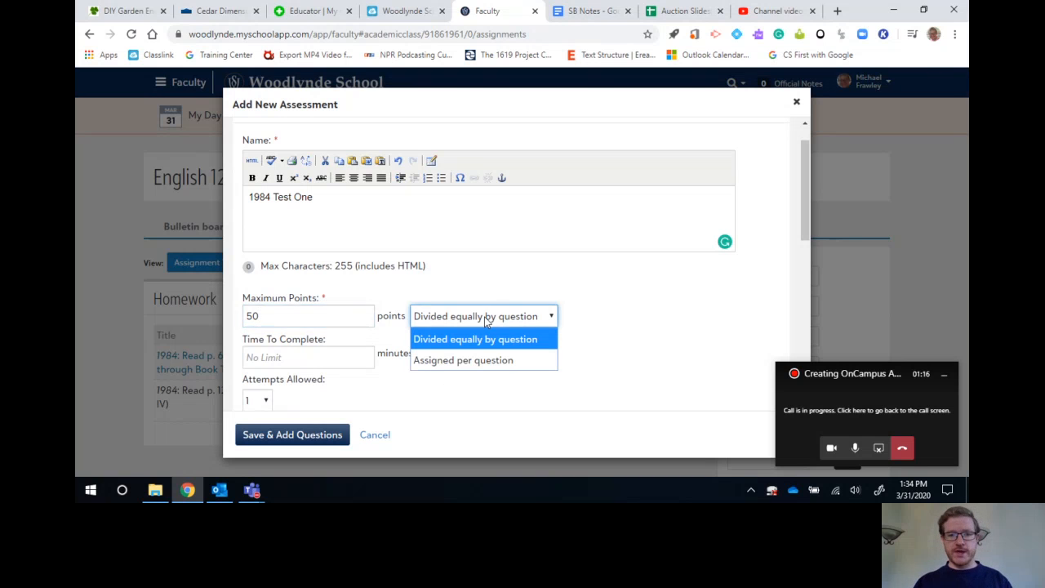
click(486, 363)
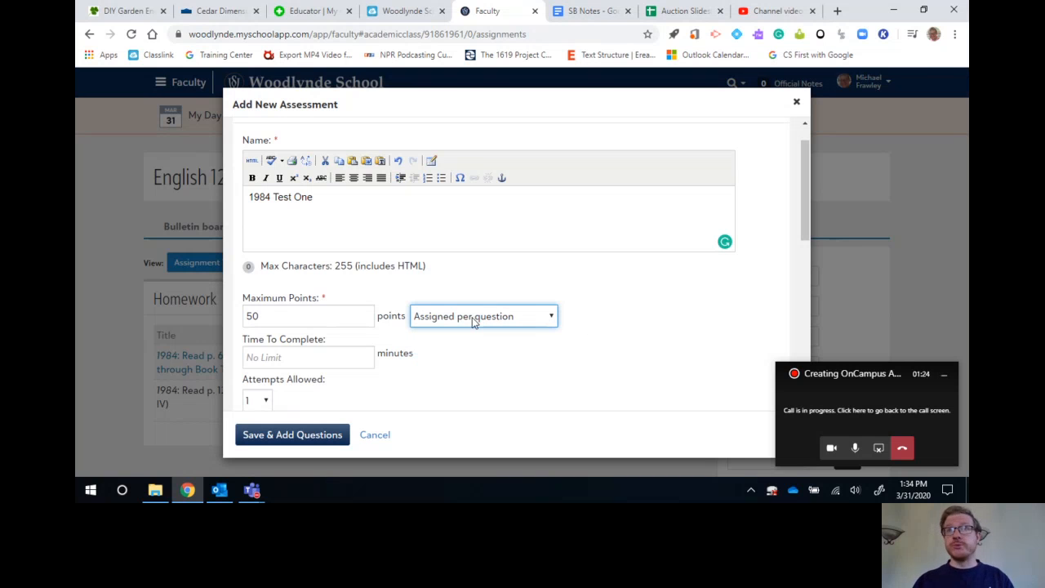
click(473, 321)
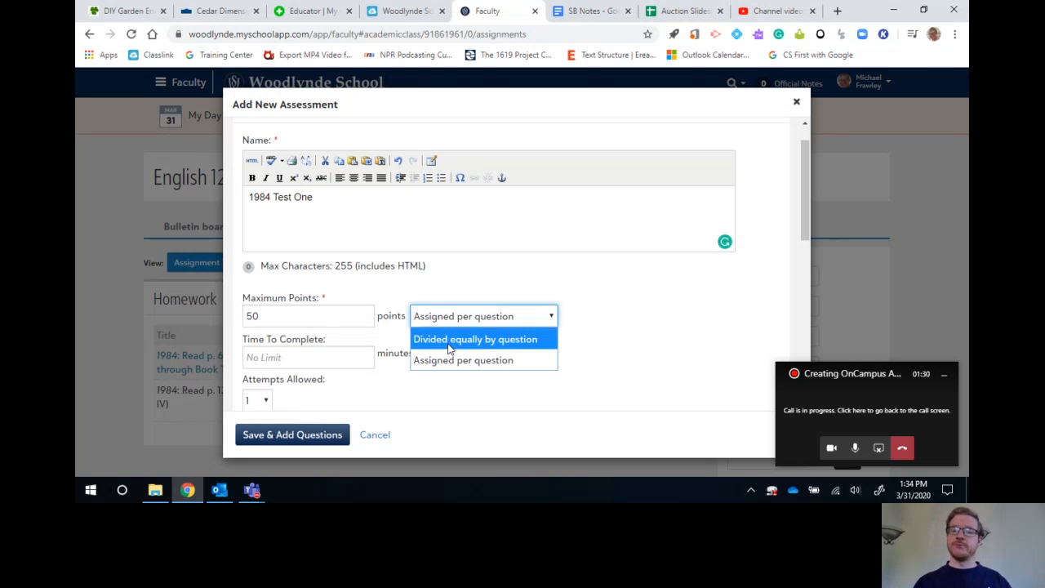
click(493, 360)
Allow students to save the assessment for later.
scroll(373, 380, down, 1)
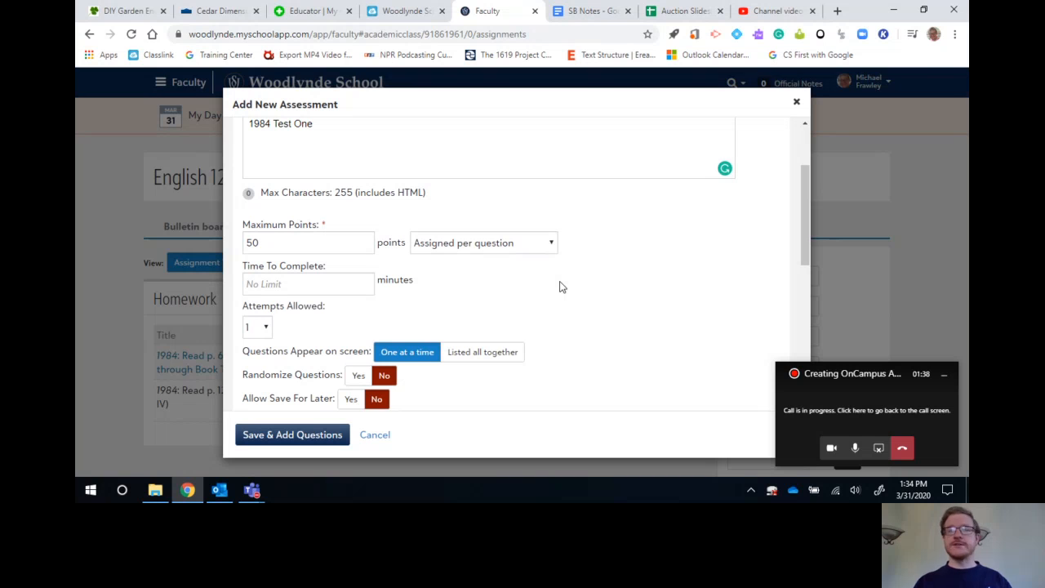
scroll(560, 287, down, 1)
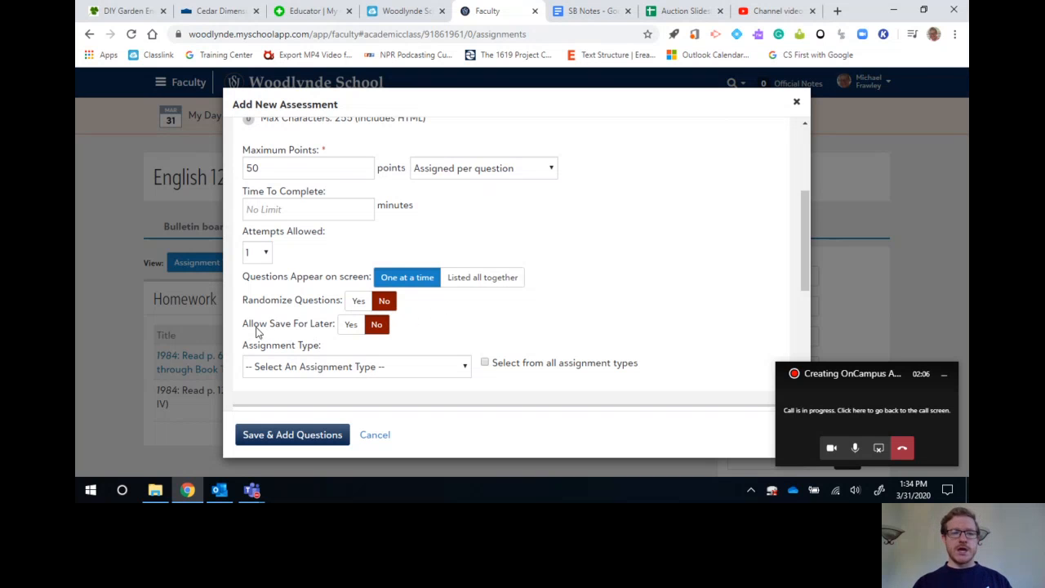
click(350, 324)
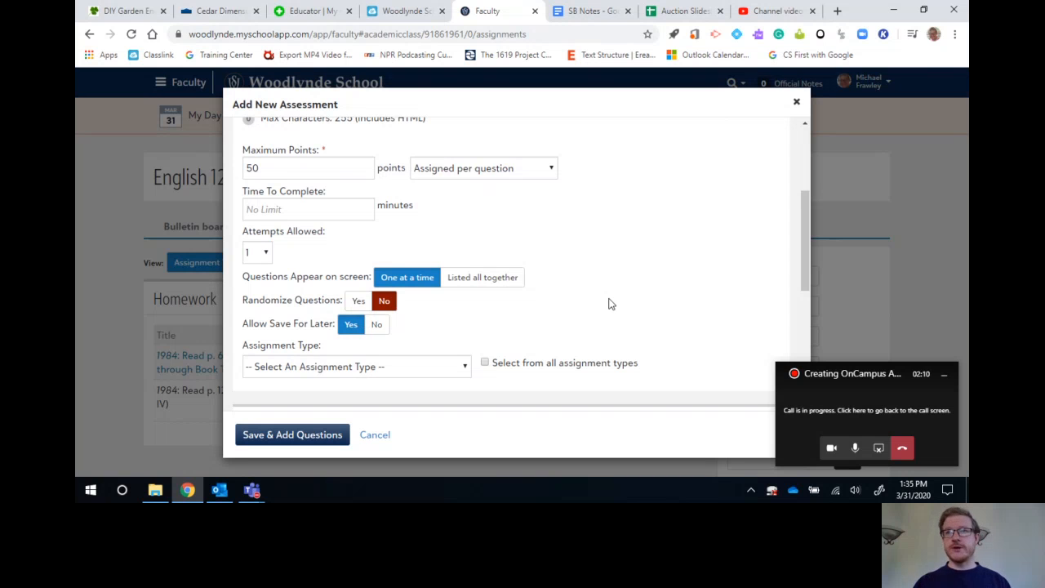
Set the assessment's assignment type to Tests and Projects (GB).
scroll(608, 304, down, 1)
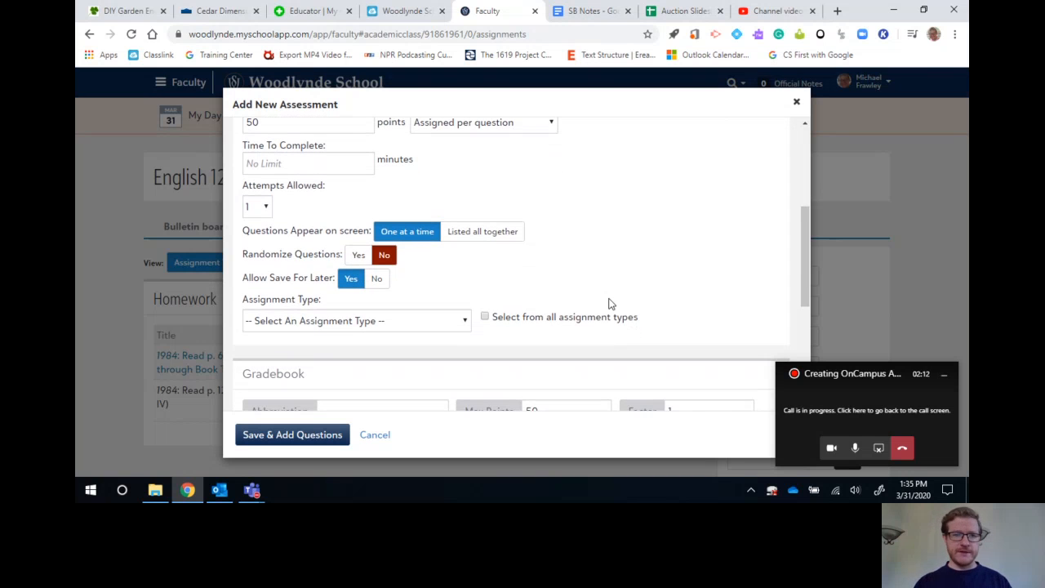
scroll(608, 304, down, 1)
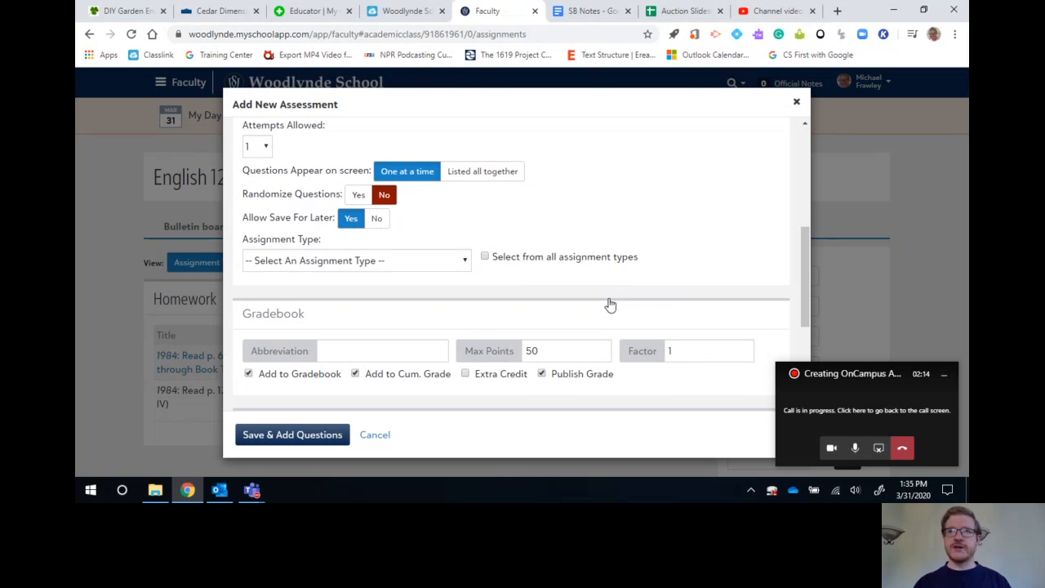
click(313, 263)
click(339, 344)
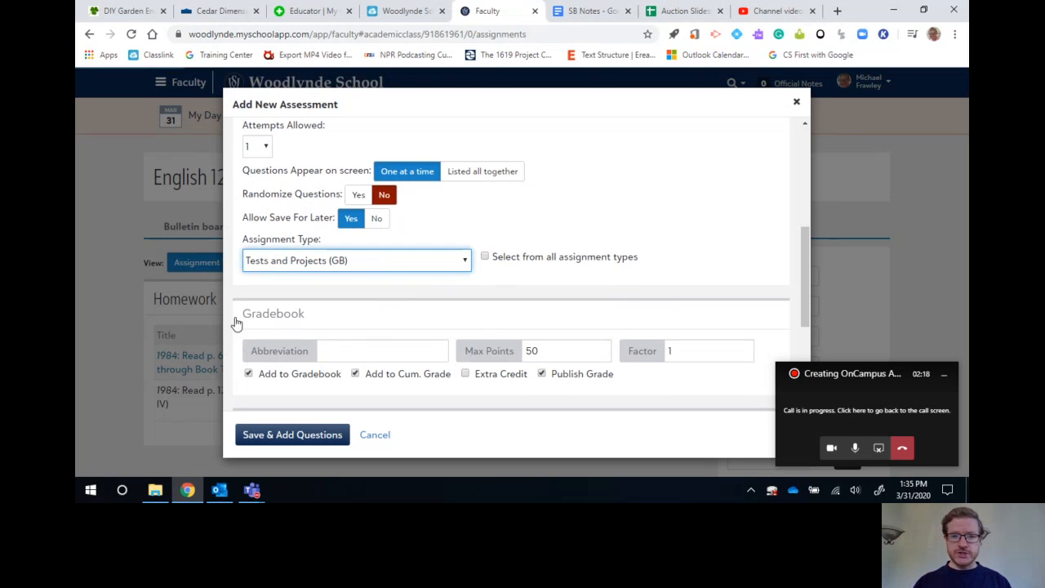
click(707, 253)
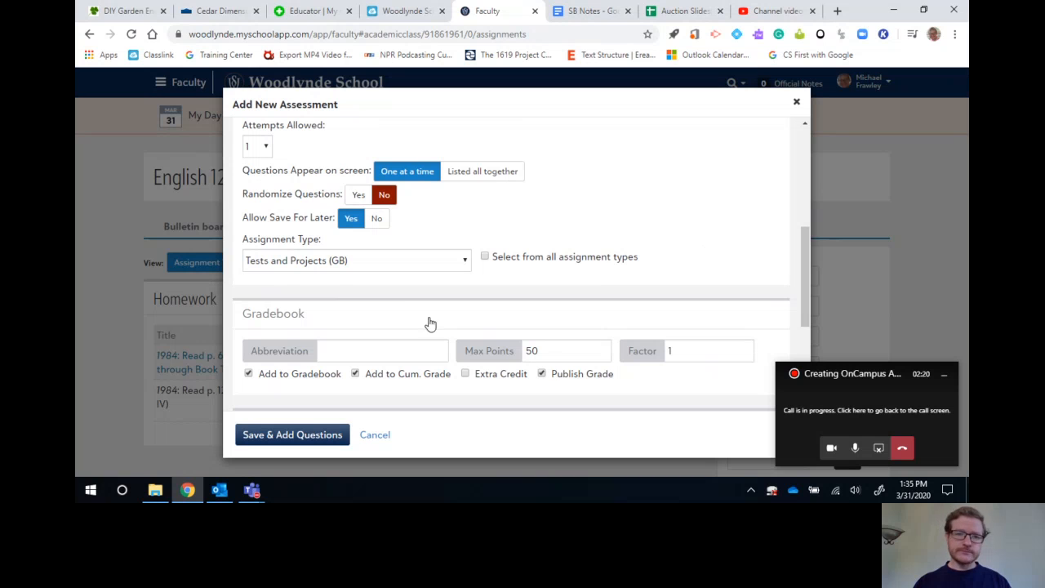
click(369, 267)
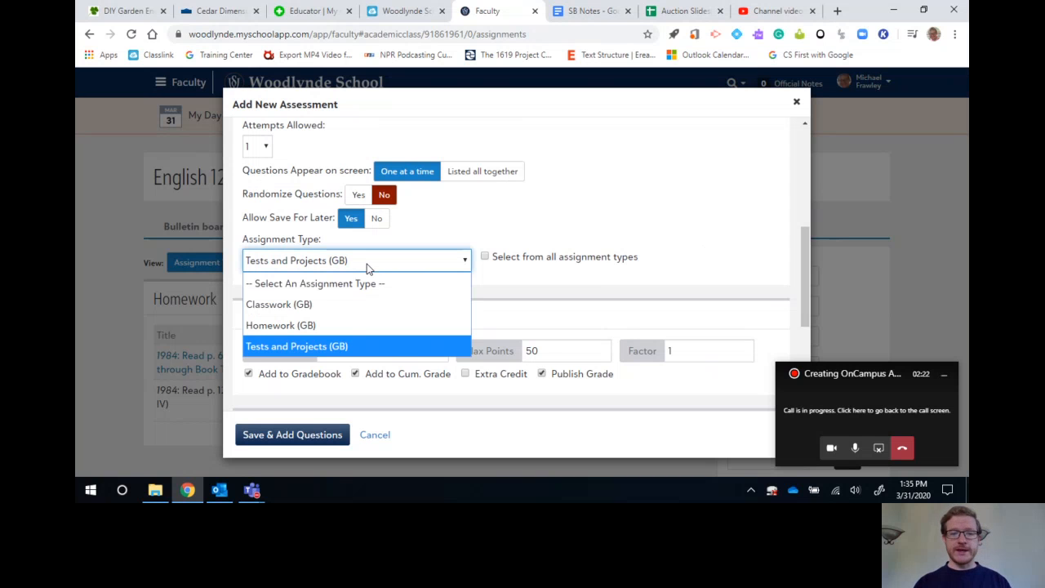
click(374, 349)
Enter 1984T1 as the assessment's gradebook abbreviation.
scroll(676, 275, down, 2)
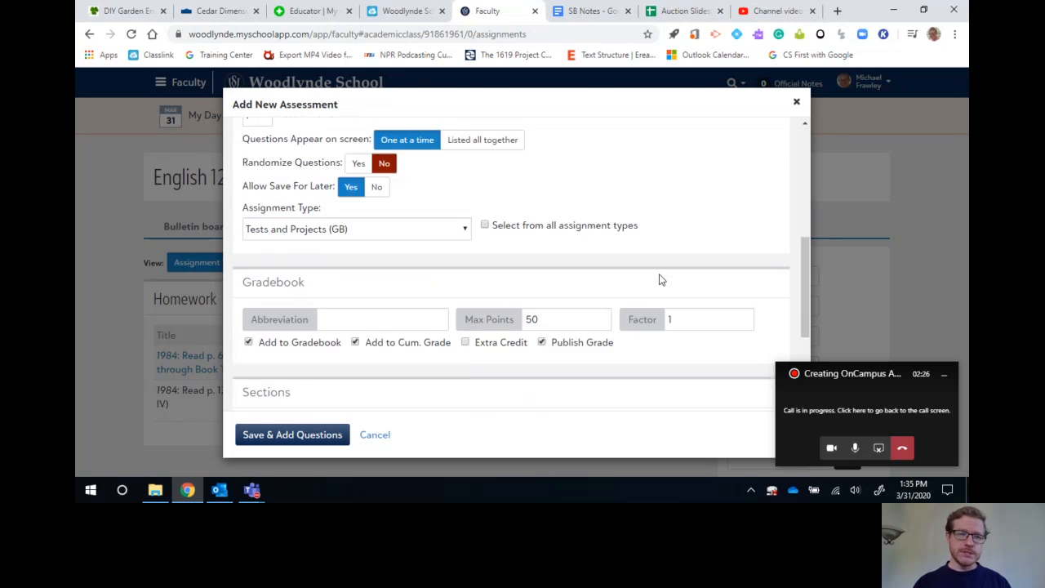
click(368, 186)
text(1984T1)
key(Tab)
key(Tab)
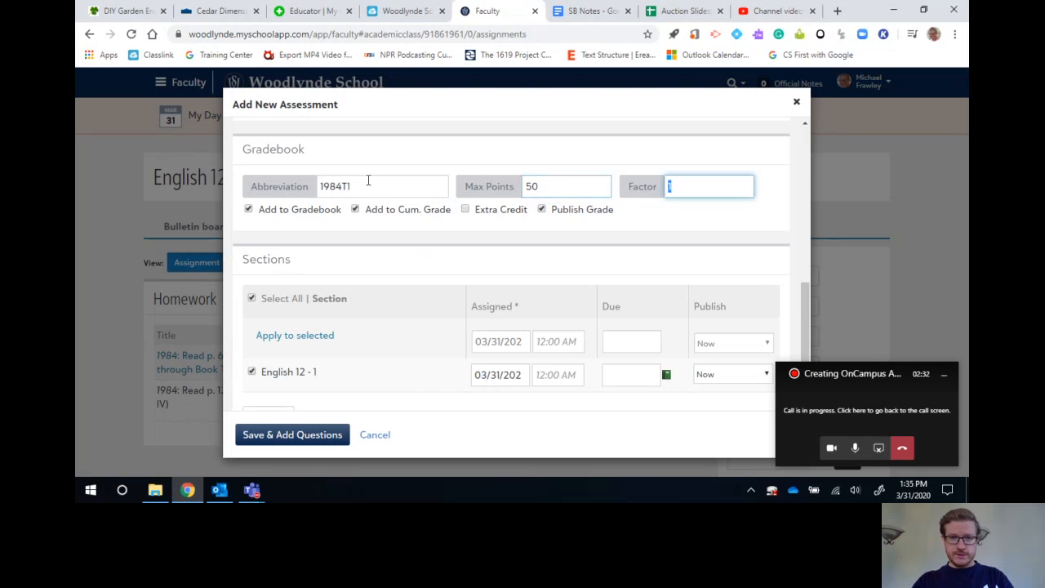
click(607, 245)
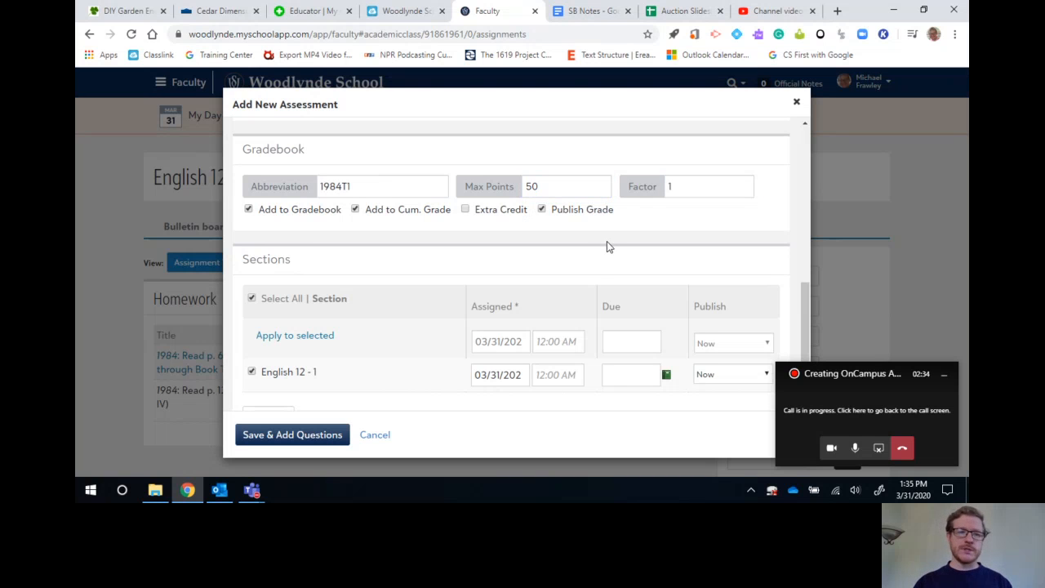
Set the English 12 - 1 section's assigned date to April 8, 2020 at 9:00 AM and its due date to the same day.
scroll(606, 245, down, 1)
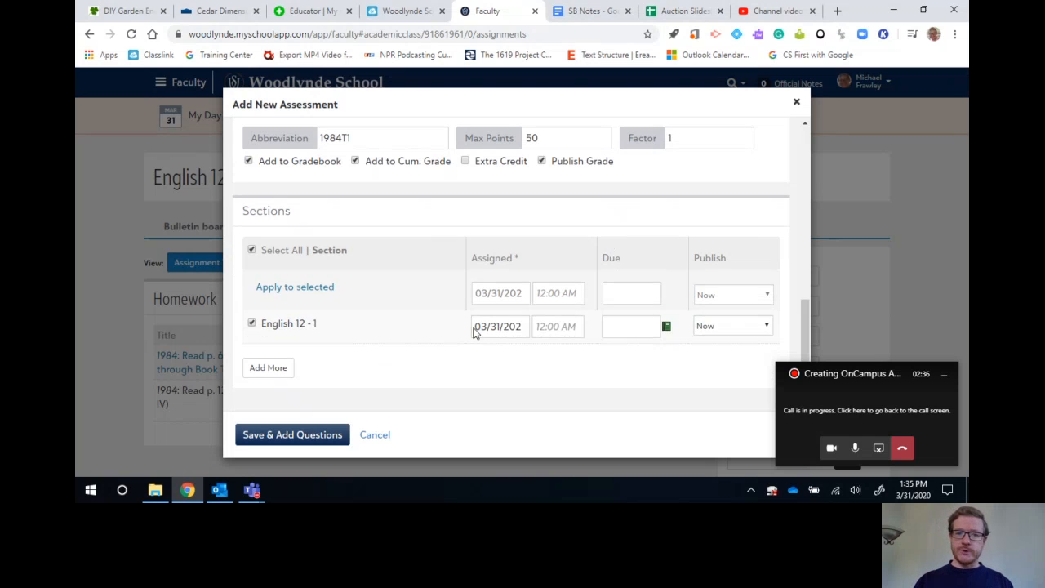
click(507, 326)
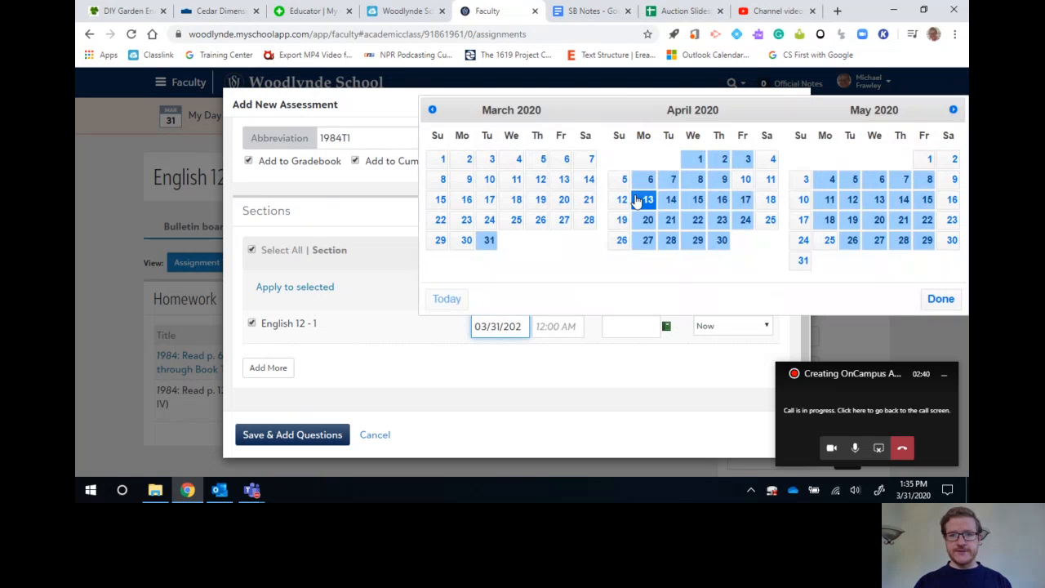
click(700, 180)
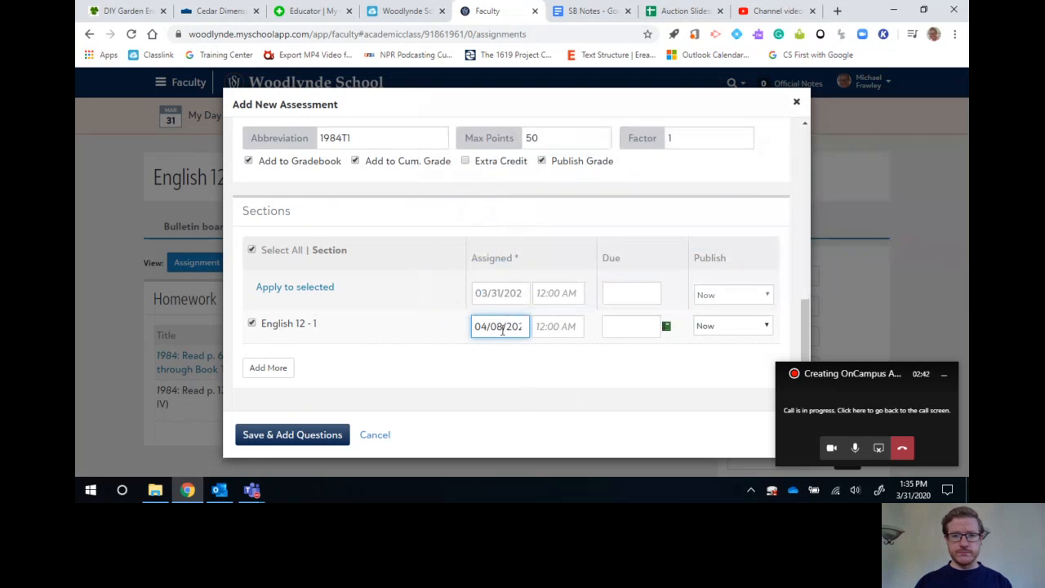
click(545, 325)
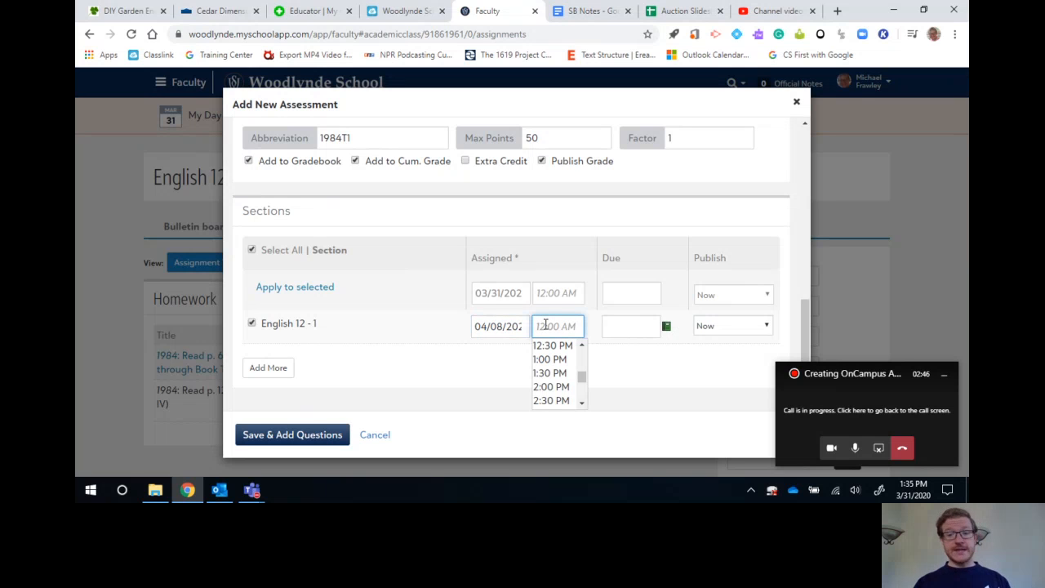
text(9)
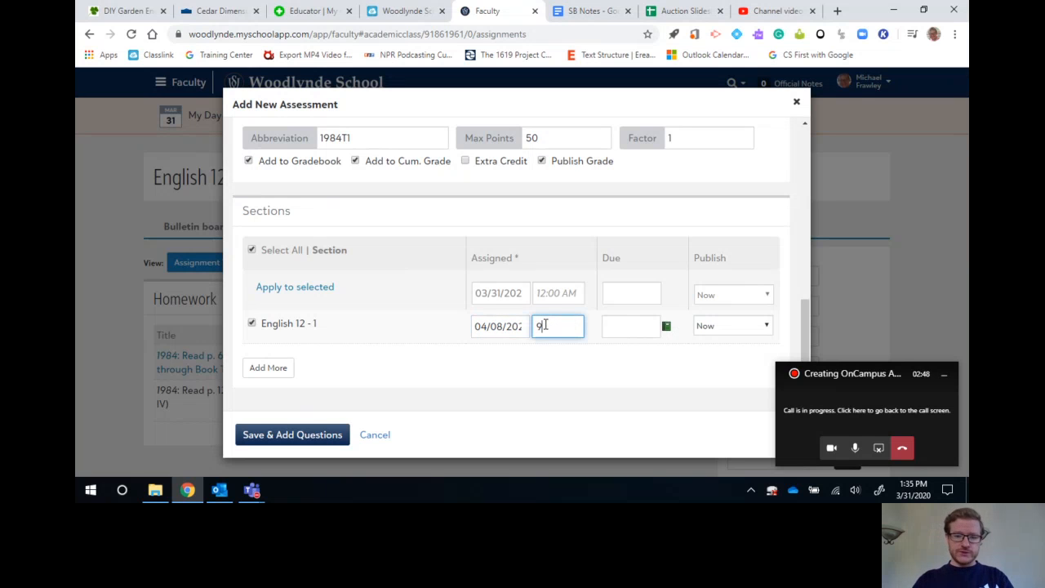
text(:00 AM)
key(Tab)
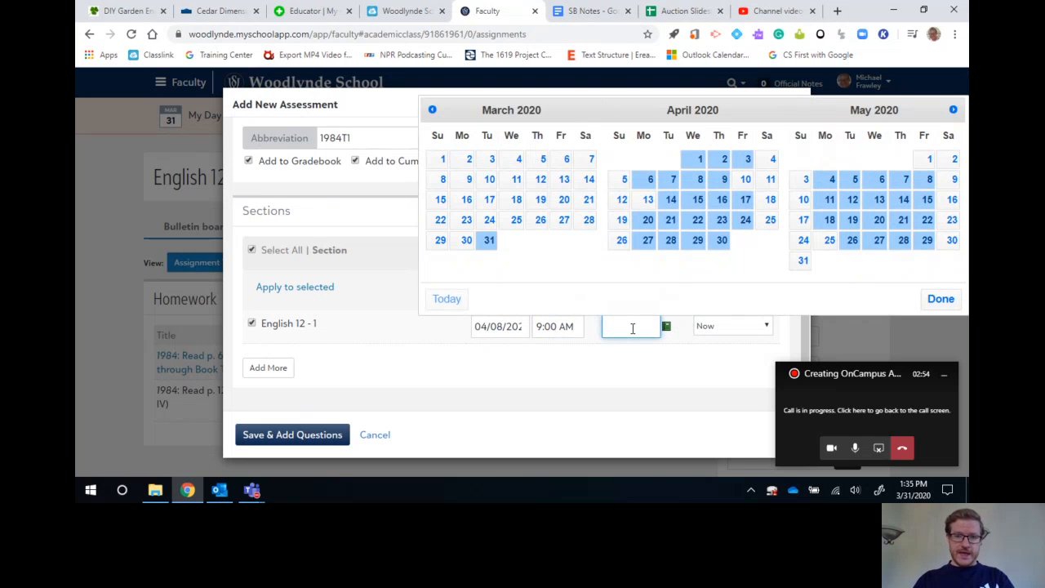
click(698, 179)
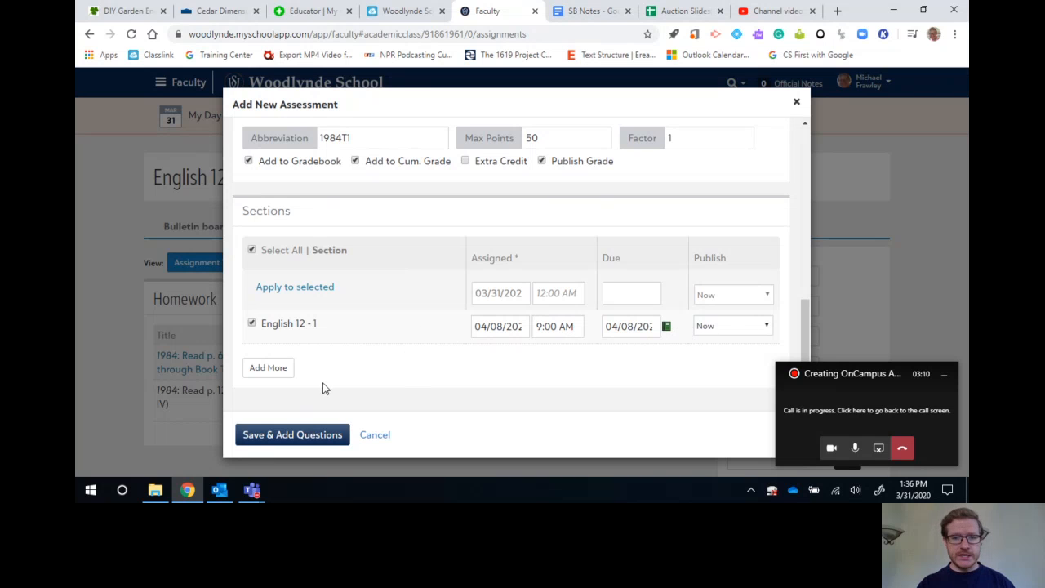
Add the 12th grade Honors English 12 - 1 class as another section for the assessment.
click(270, 367)
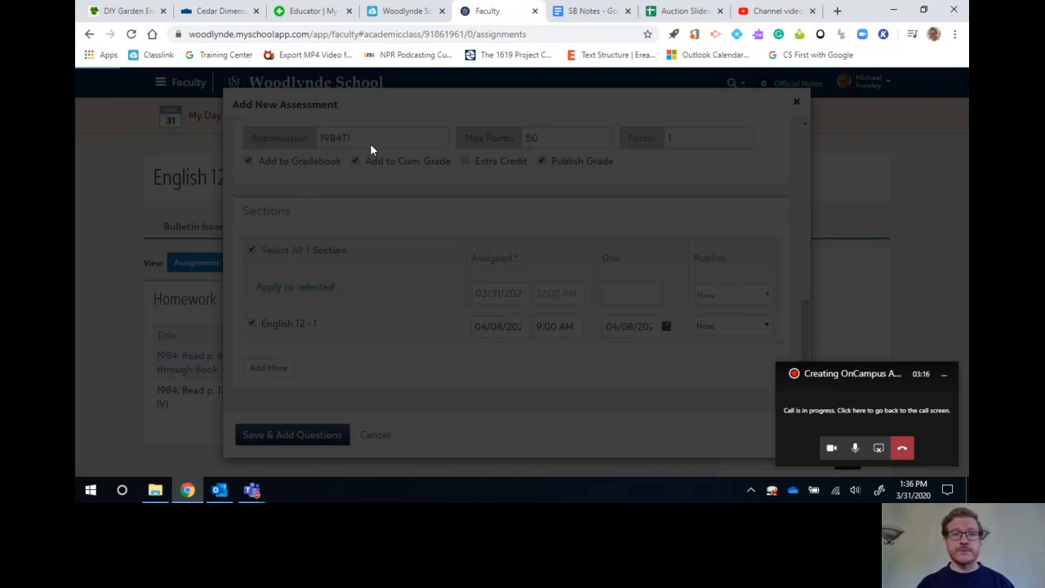
click(345, 152)
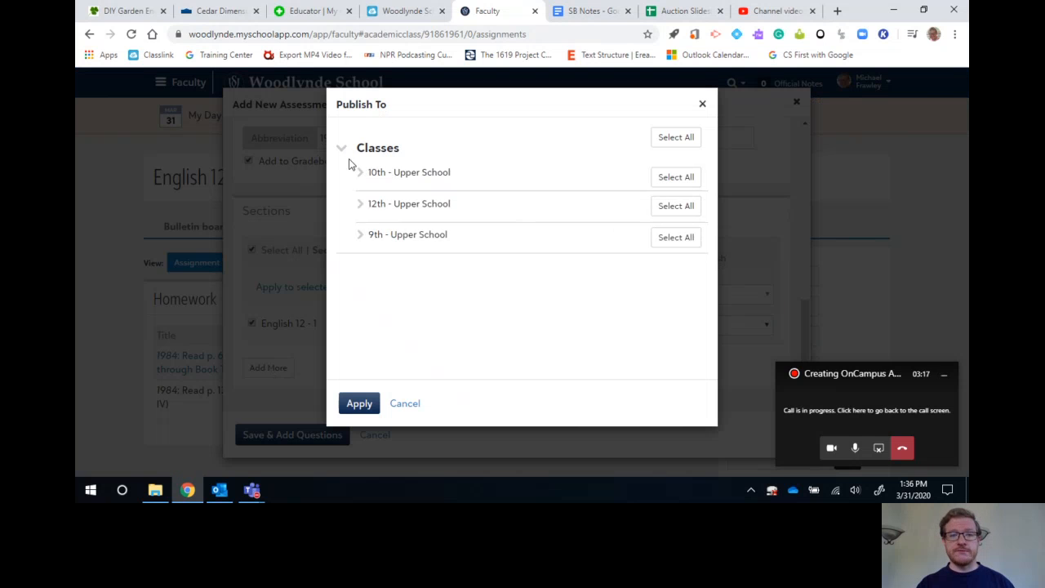
click(359, 208)
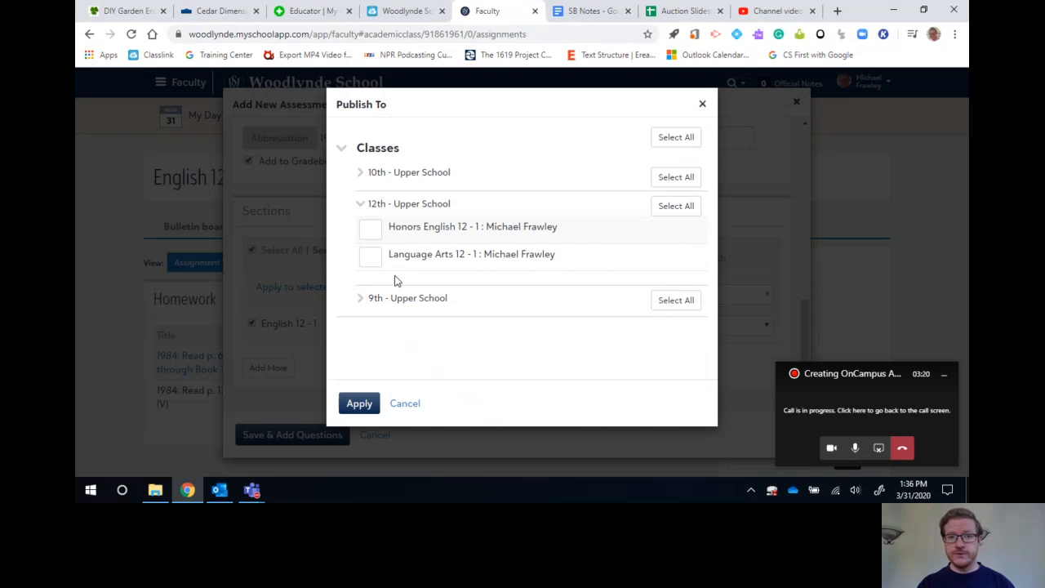
click(371, 232)
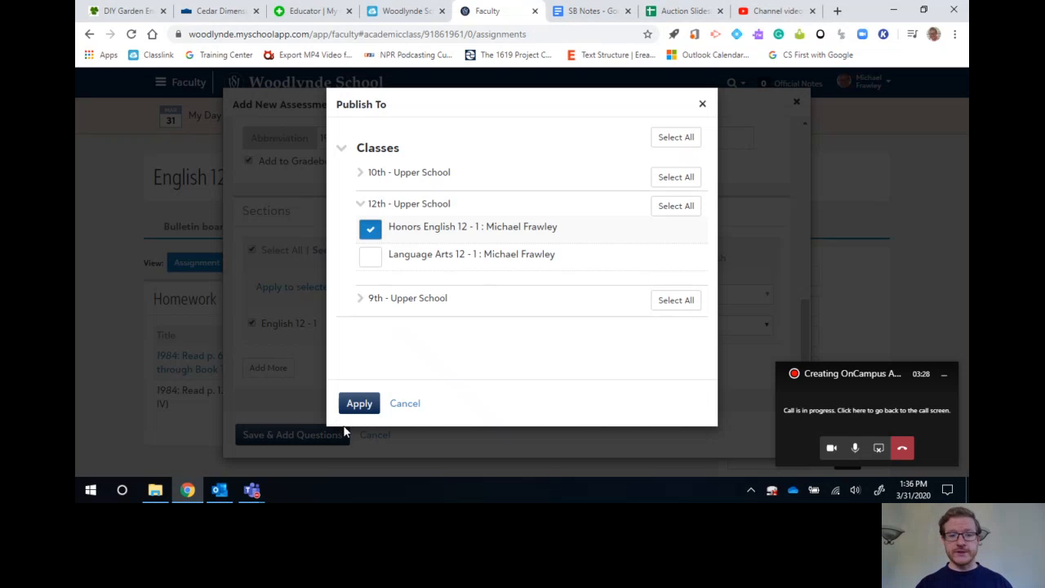
click(362, 403)
Set the Honors English 12 - 1 section's assigned date to April 9, 2020 at 12:30 PM and save the assessment to add questions.
click(492, 360)
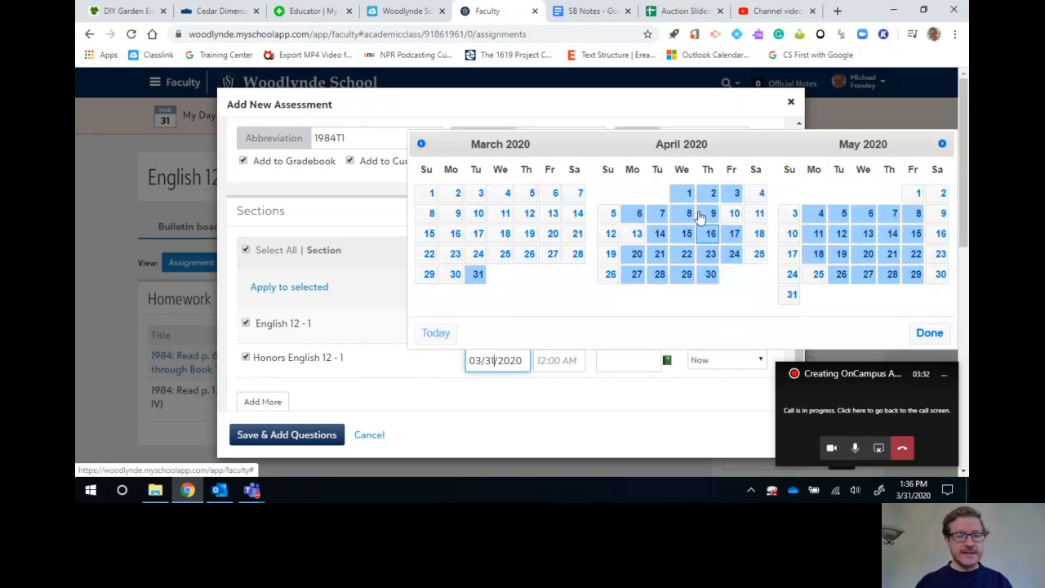
click(711, 215)
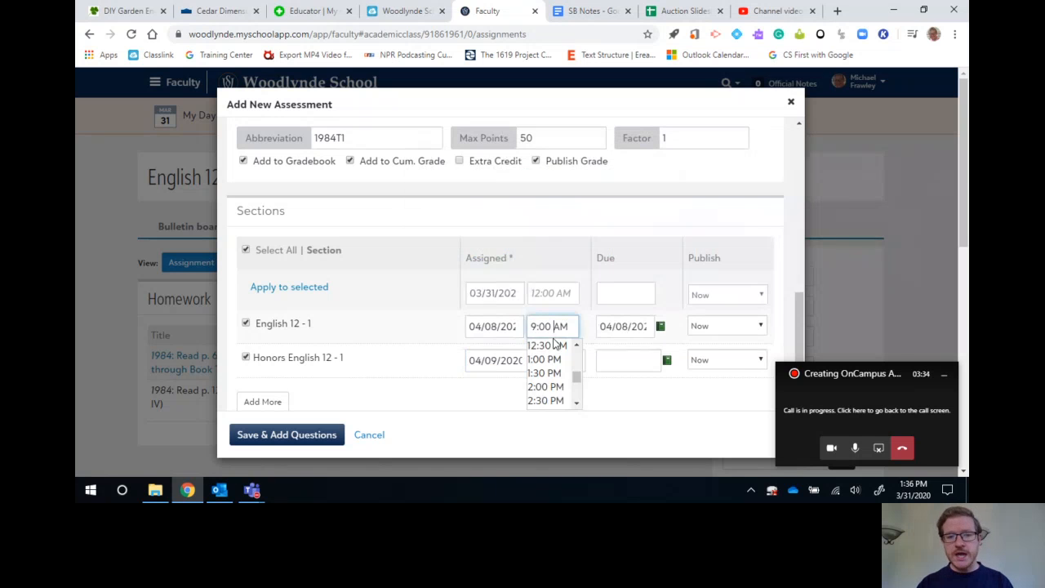
click(562, 360)
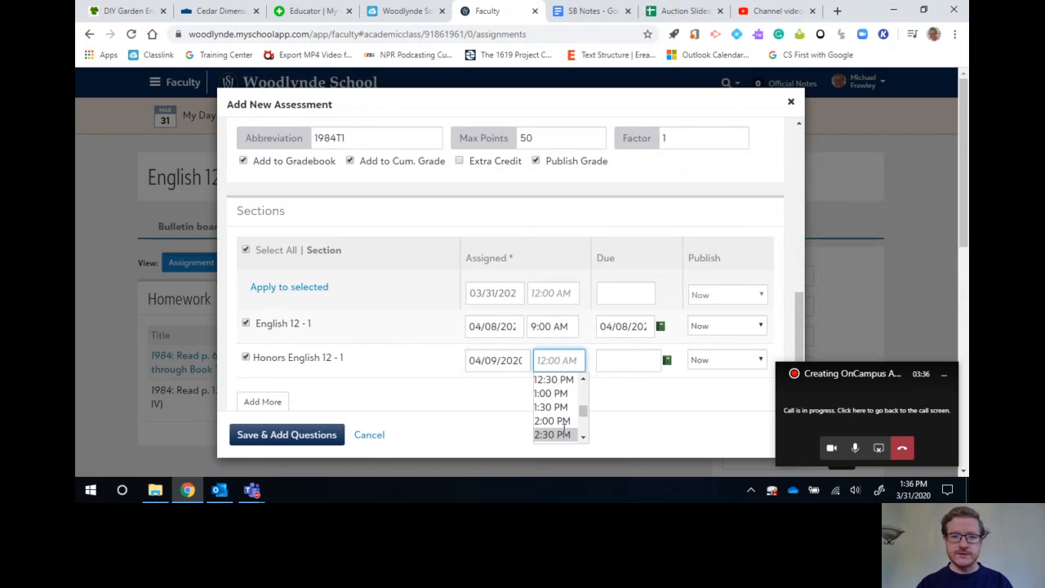
click(563, 380)
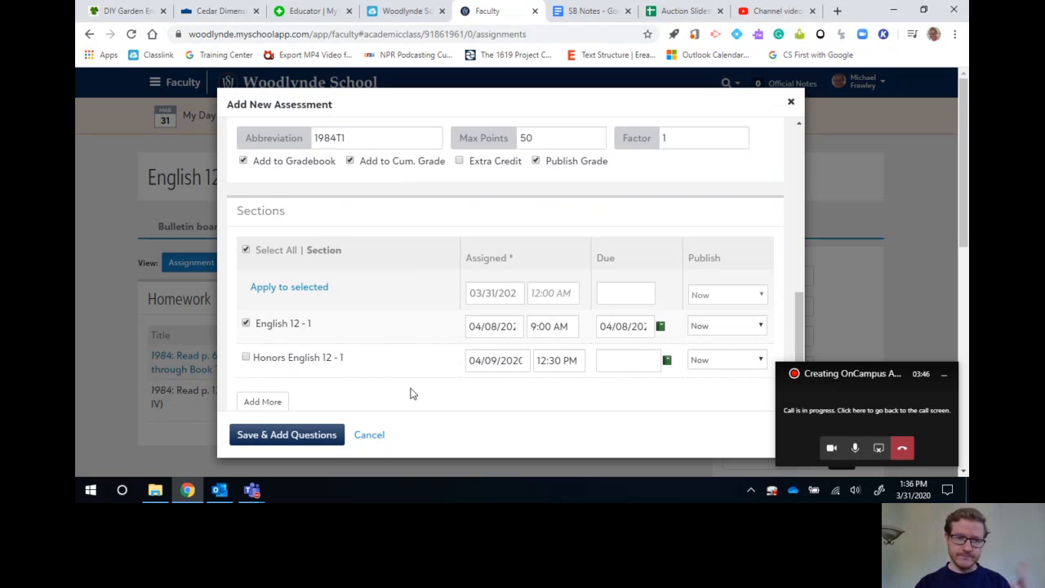
scroll(389, 348, down, 1)
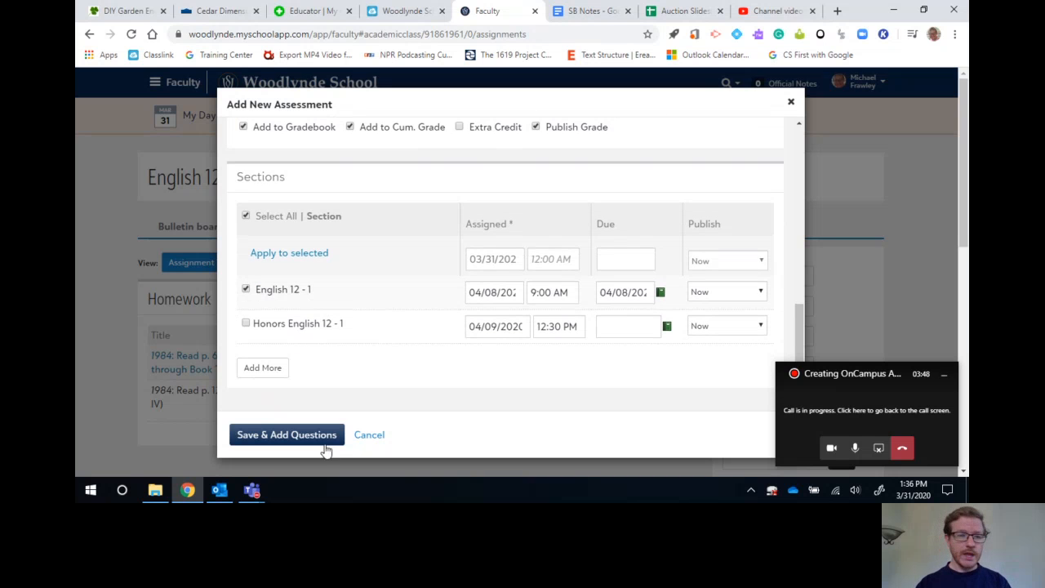
click(292, 438)
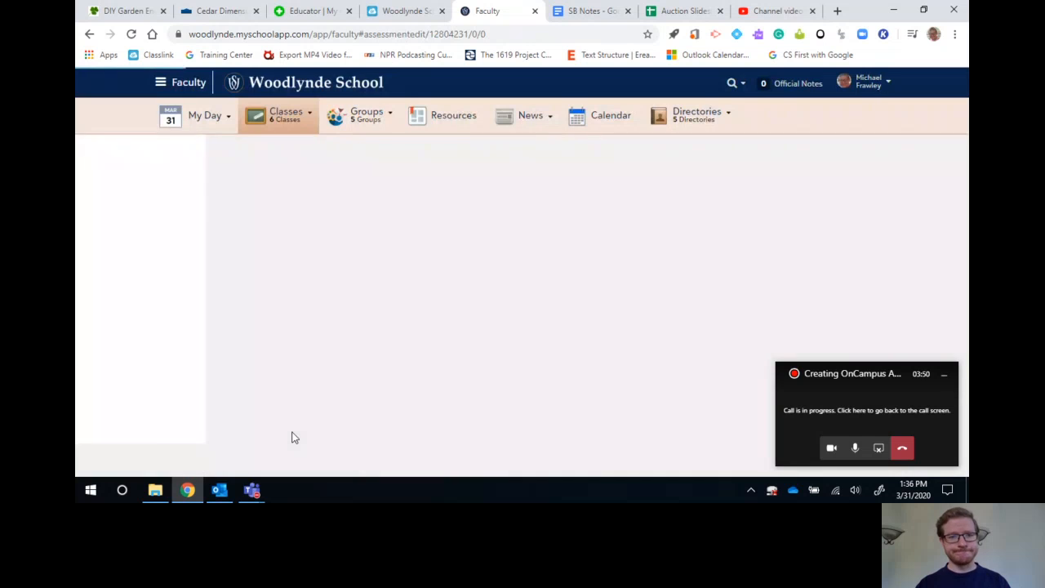
Enter "Instructions for the test..." as the assessment's introduction description.
scroll(495, 322, down, 1)
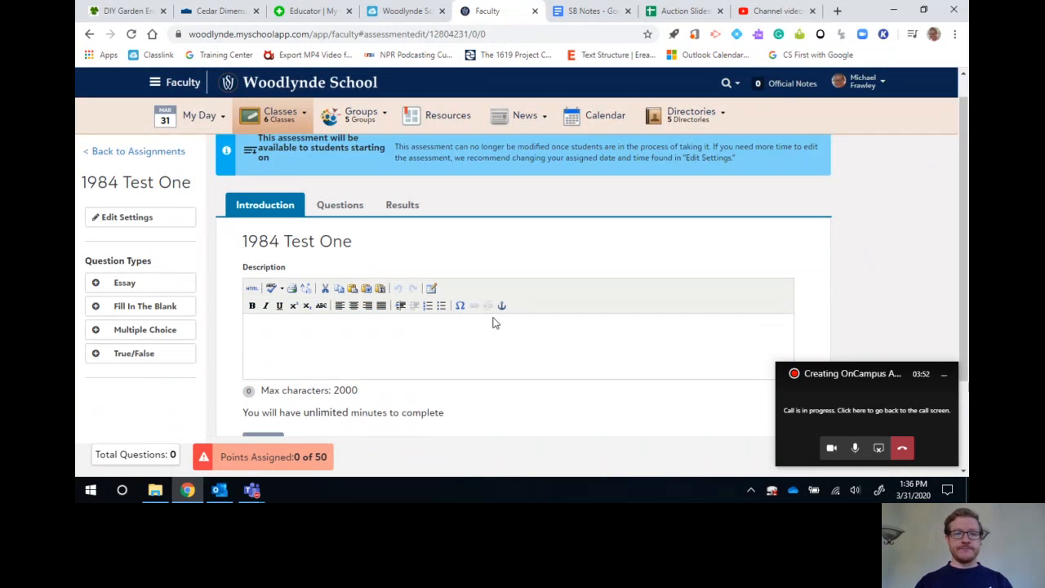
click(376, 294)
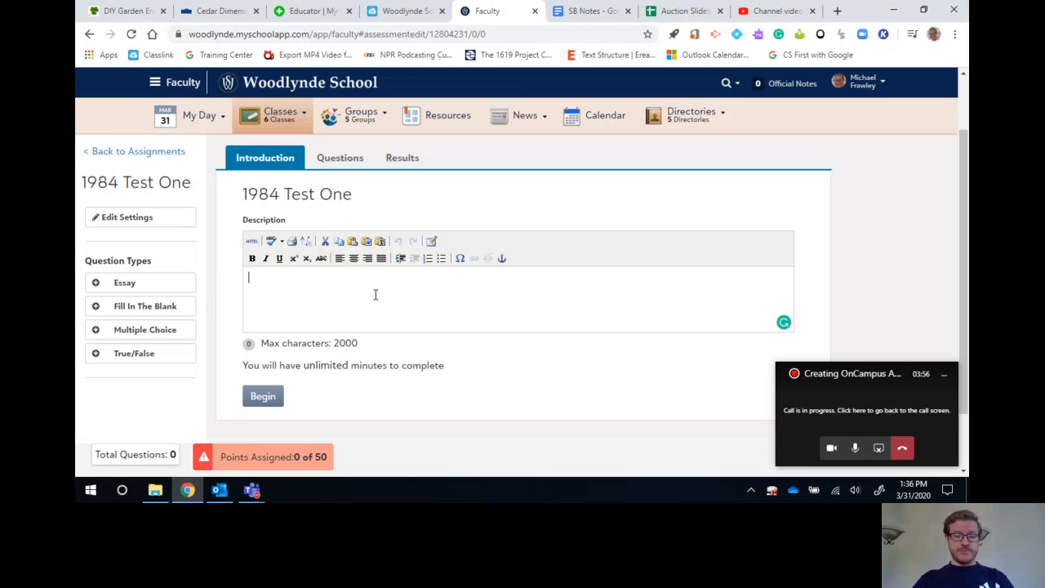
text(Instr)
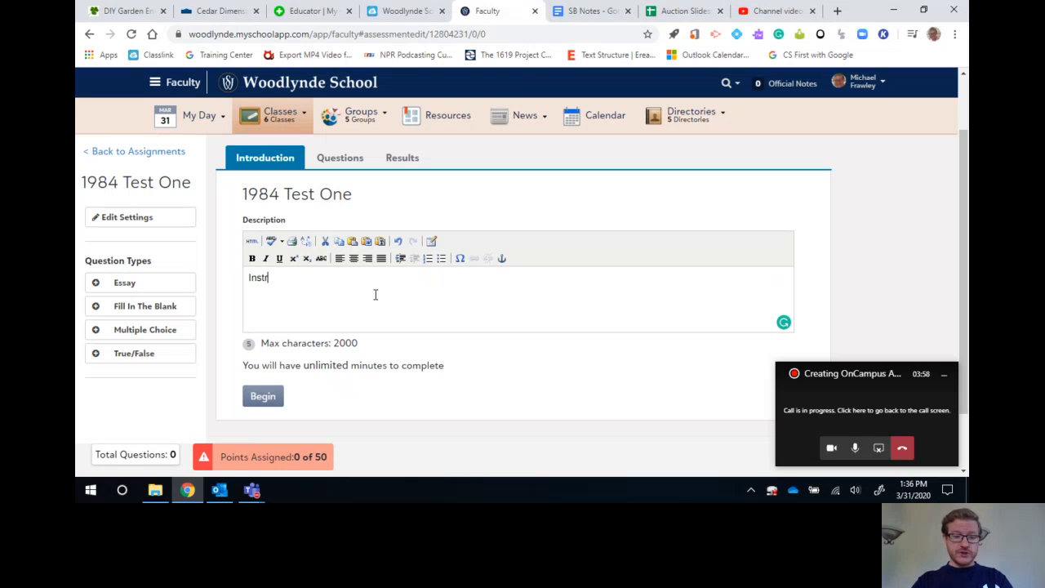
text(uctions for the )
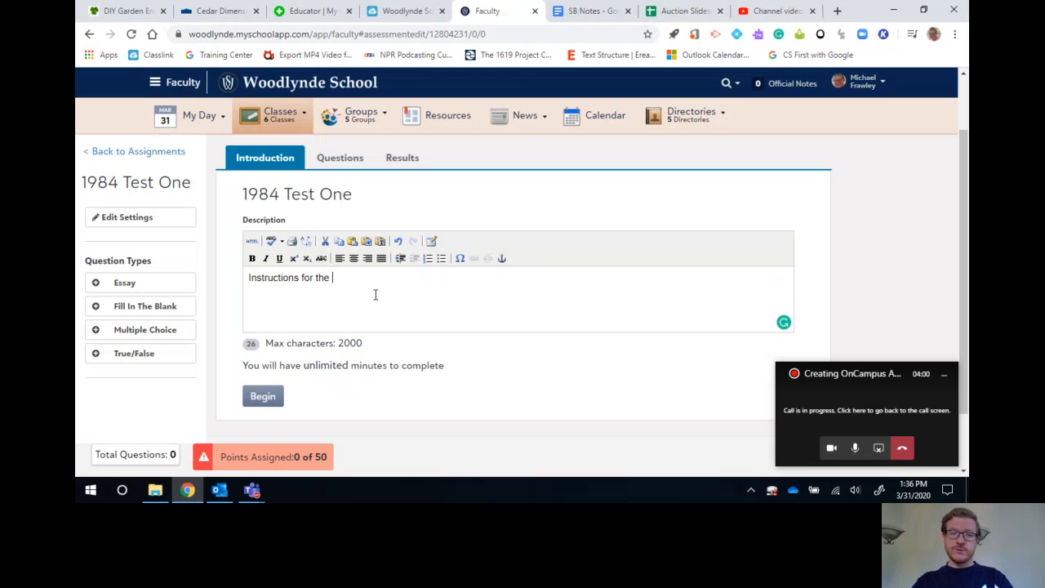
text(test...)
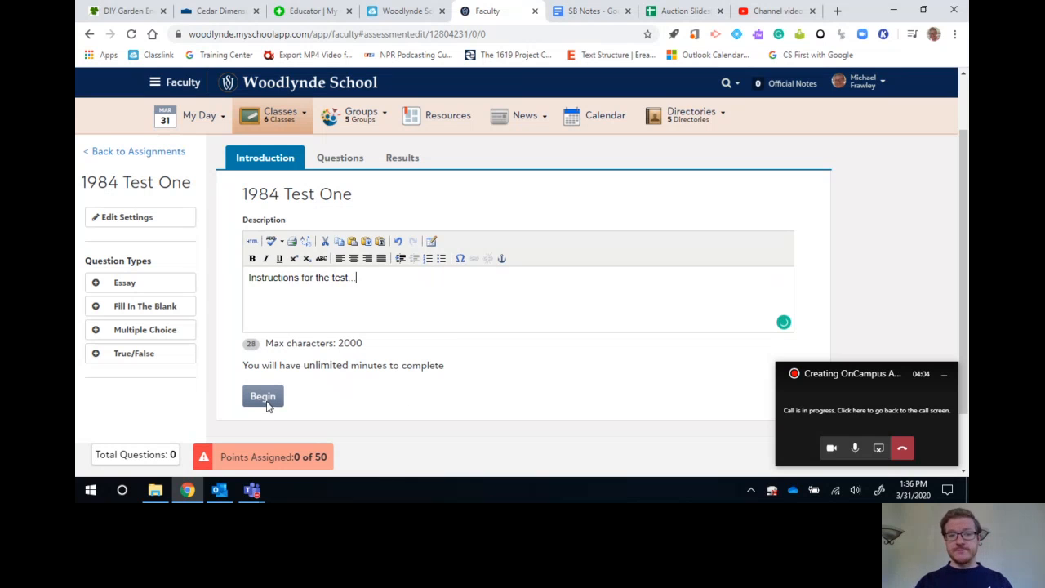
double_click(290, 364)
click(352, 391)
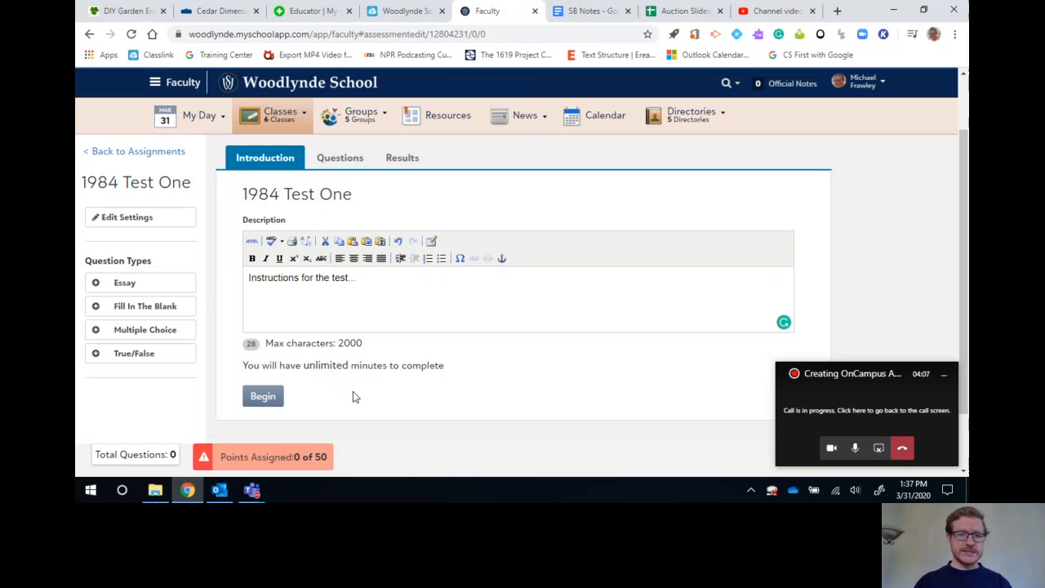
Add an essay question to the assessment and make it worth 20 points.
click(345, 161)
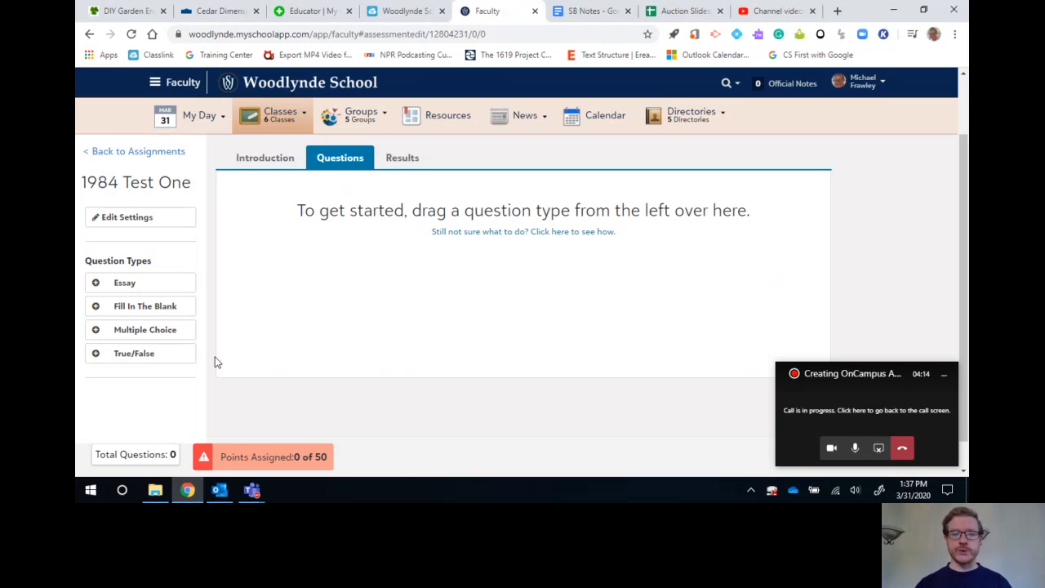
drag(144, 287, 457, 281)
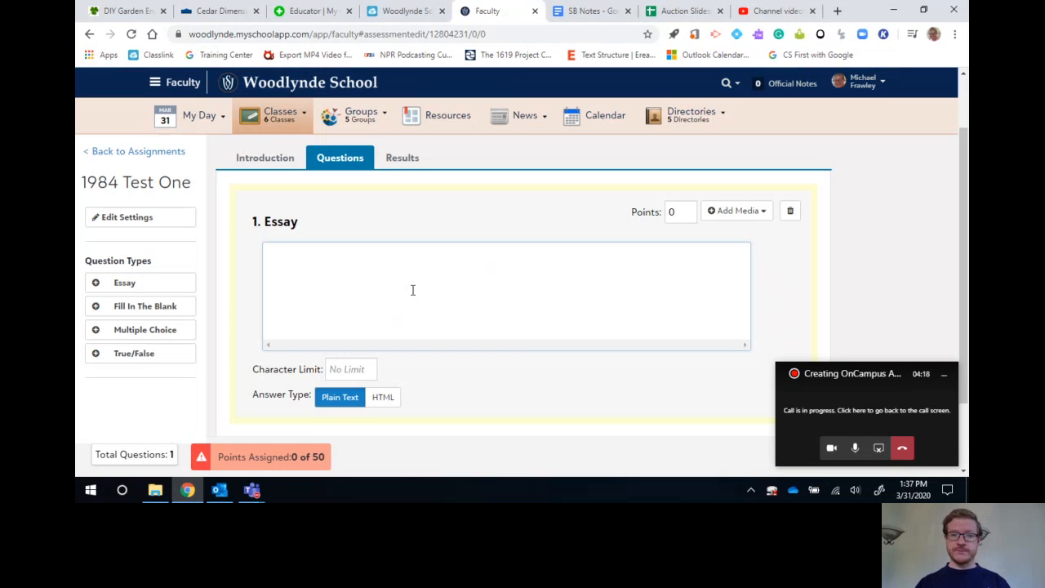
click(679, 210)
drag(679, 211, 659, 212)
text(20)
Enter "Prompt for essay question" as the essay question's text.
click(506, 289)
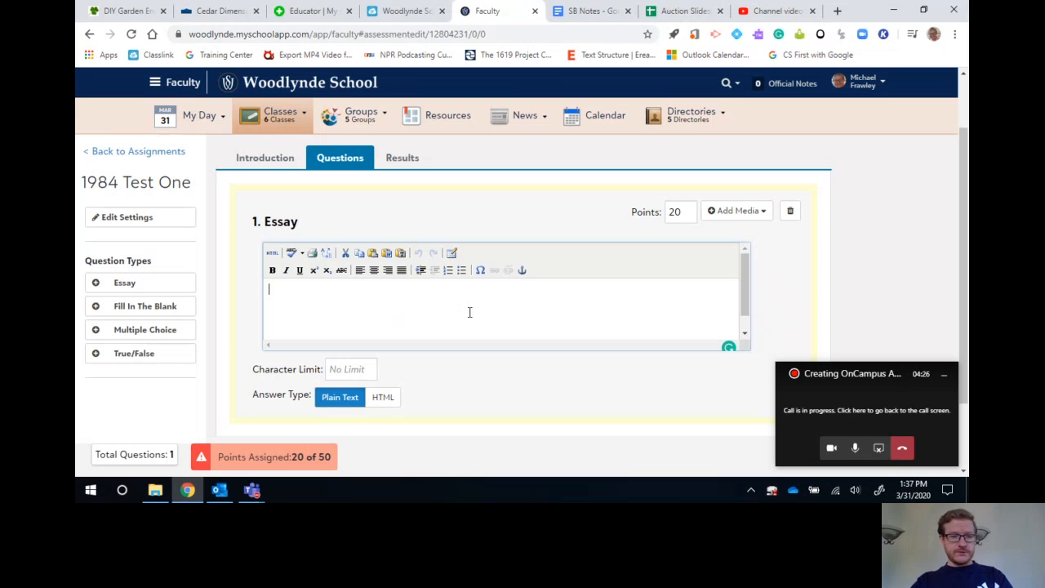
text(P)
key(BackSpace)
text(Ho)
key(BackSpace)
key(BackSpace)
text(Prompt for e)
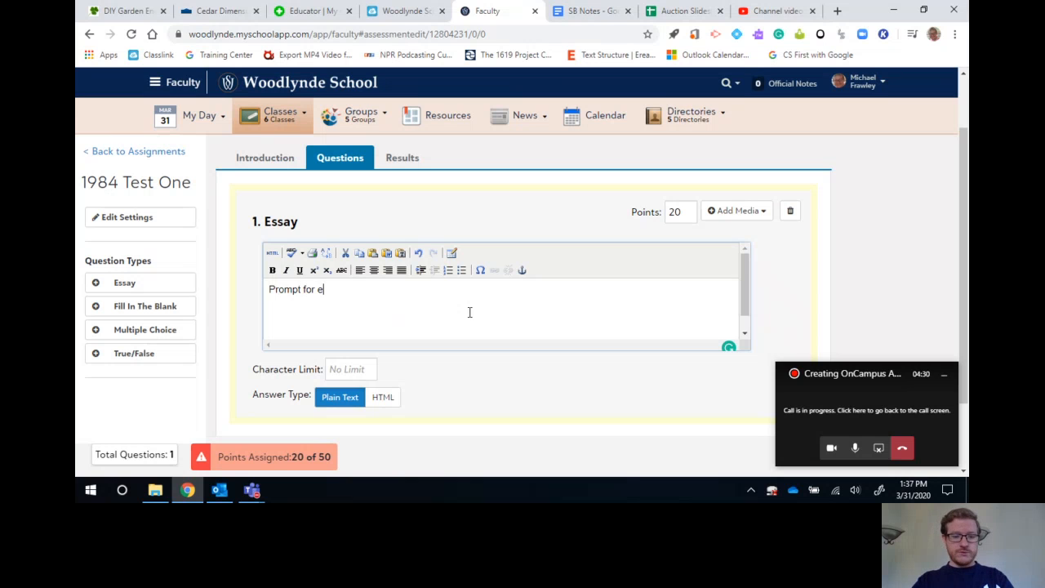
text(ssay question)
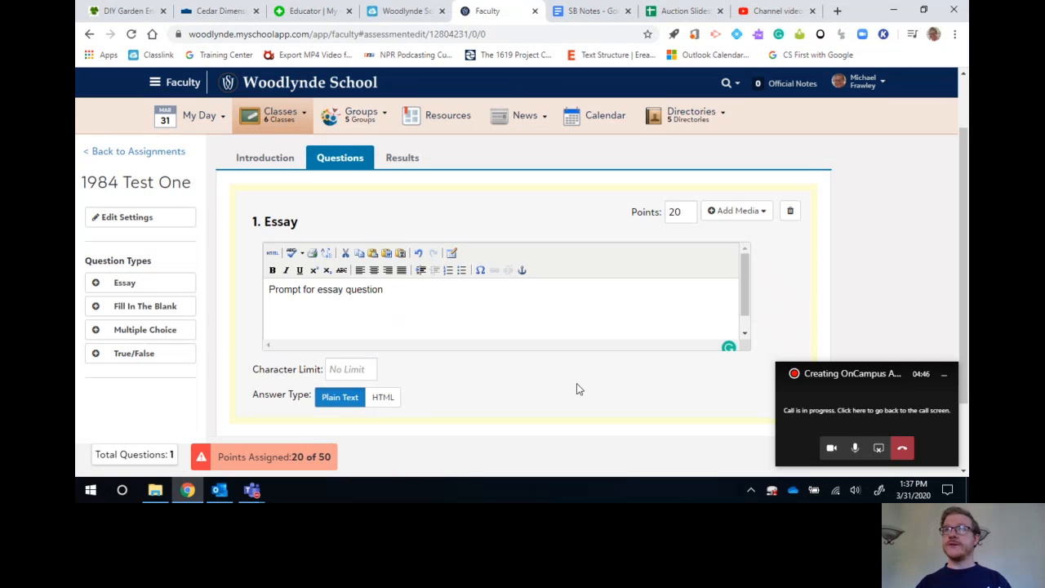
click(695, 211)
click(555, 289)
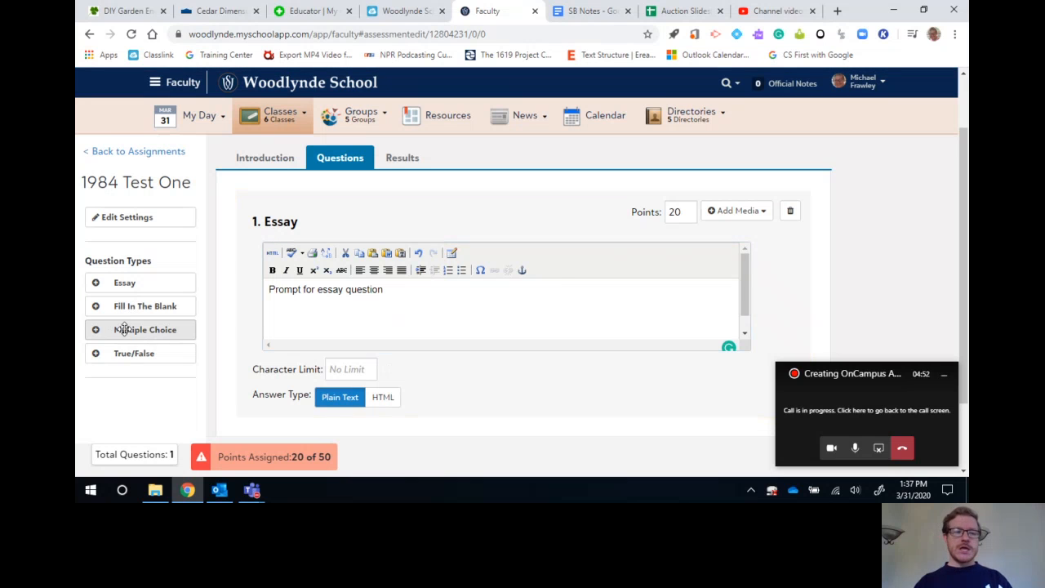
Add a fill-in-the-blank question above the essay with the text "Woodlynde School is" followed by a long underscore blank and a period.
drag(127, 308, 357, 221)
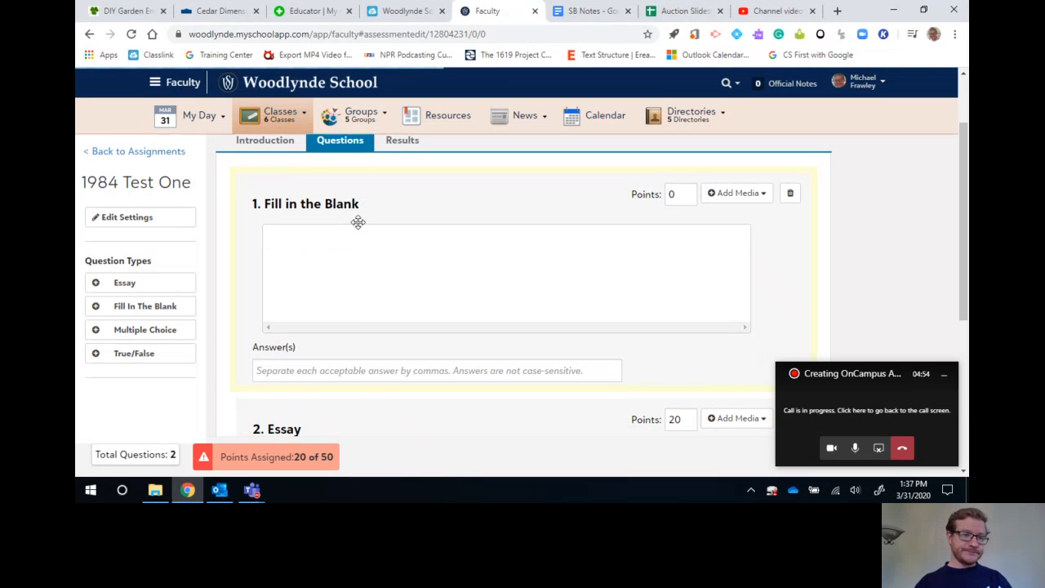
click(381, 296)
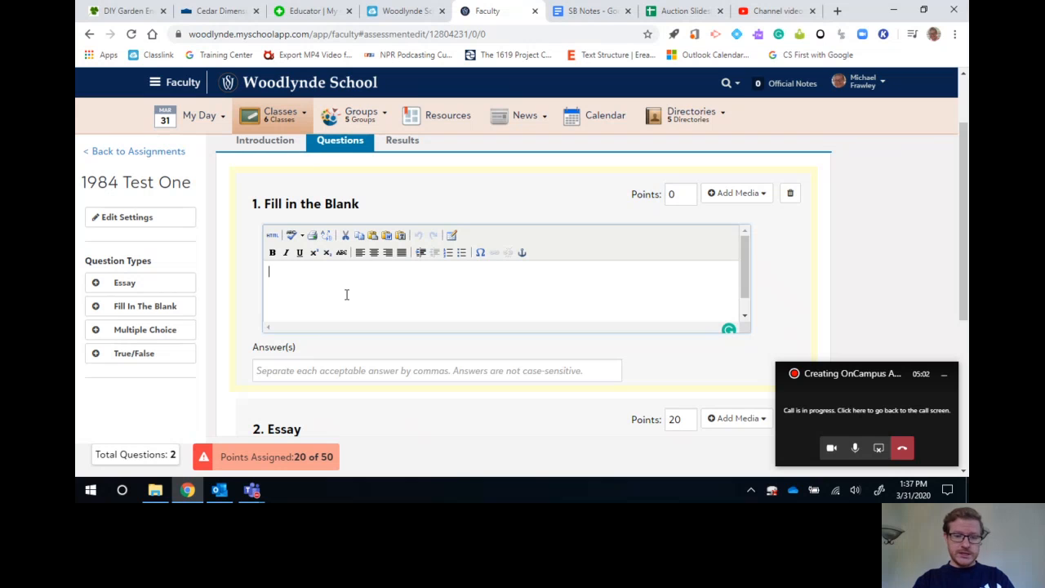
text(Woodlynde )
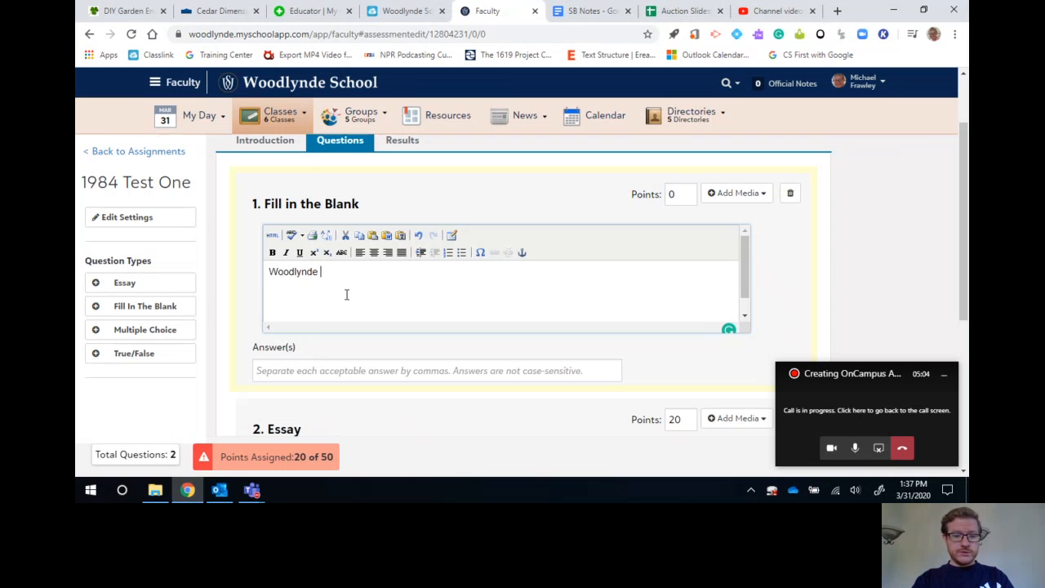
text(School is)
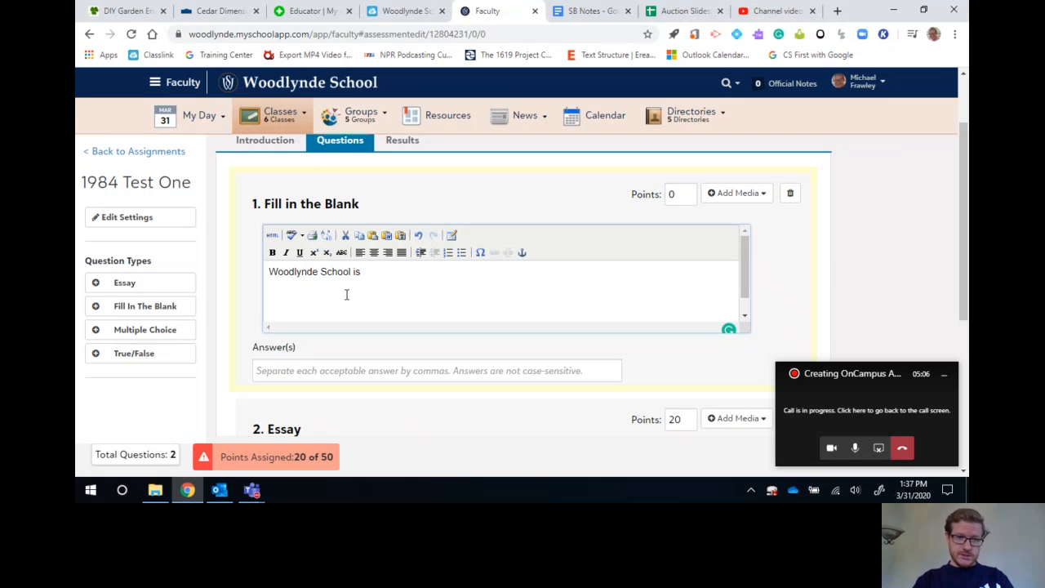
text( ______________________)
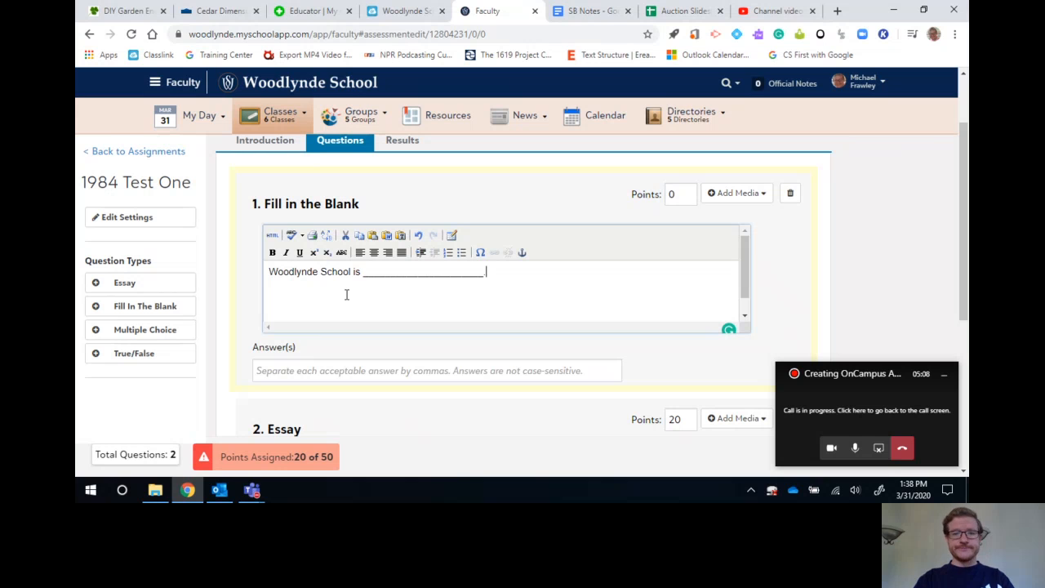
Set the fill-in-the-blank question's accepted answer to "incredible" and its value to 2 points.
click(360, 371)
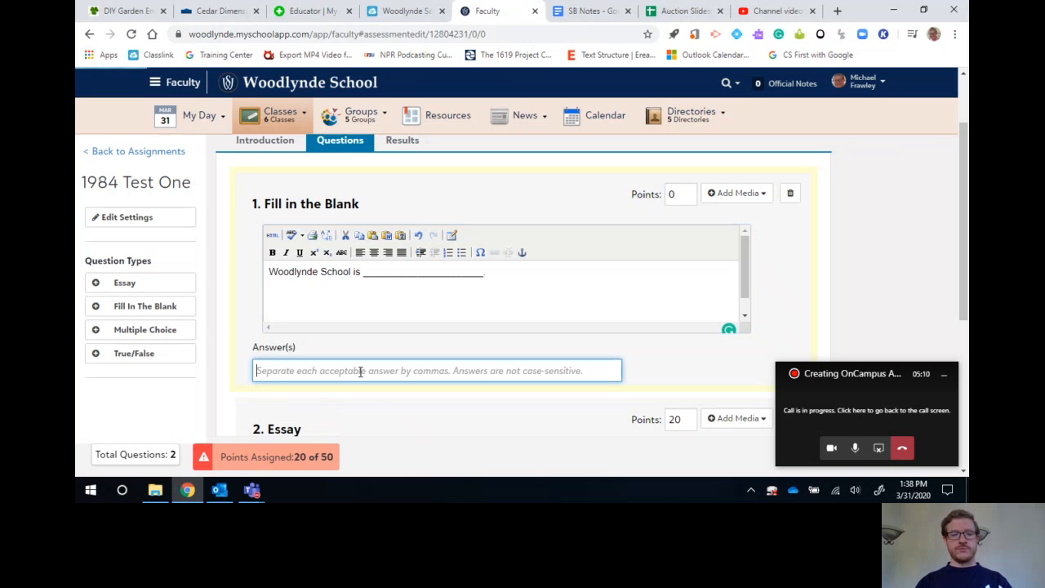
text(incredible!)
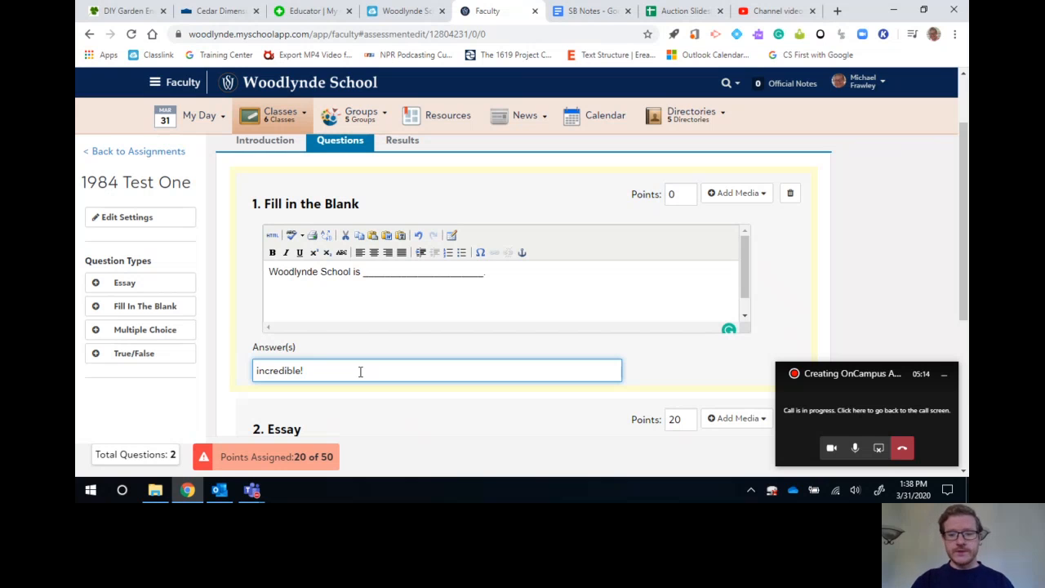
click(257, 337)
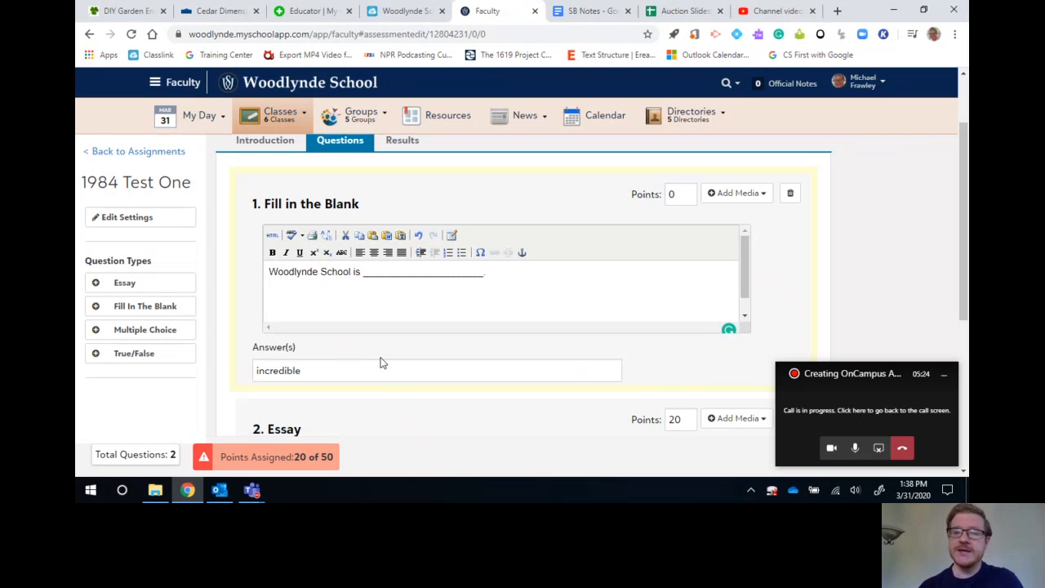
click(680, 196)
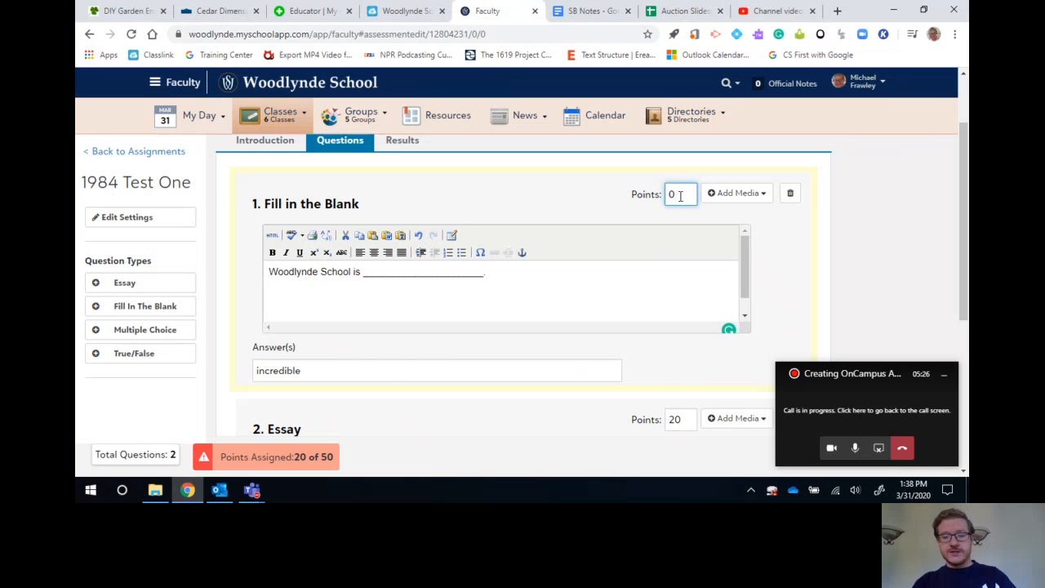
key(BackSpace)
text(2)
click(785, 249)
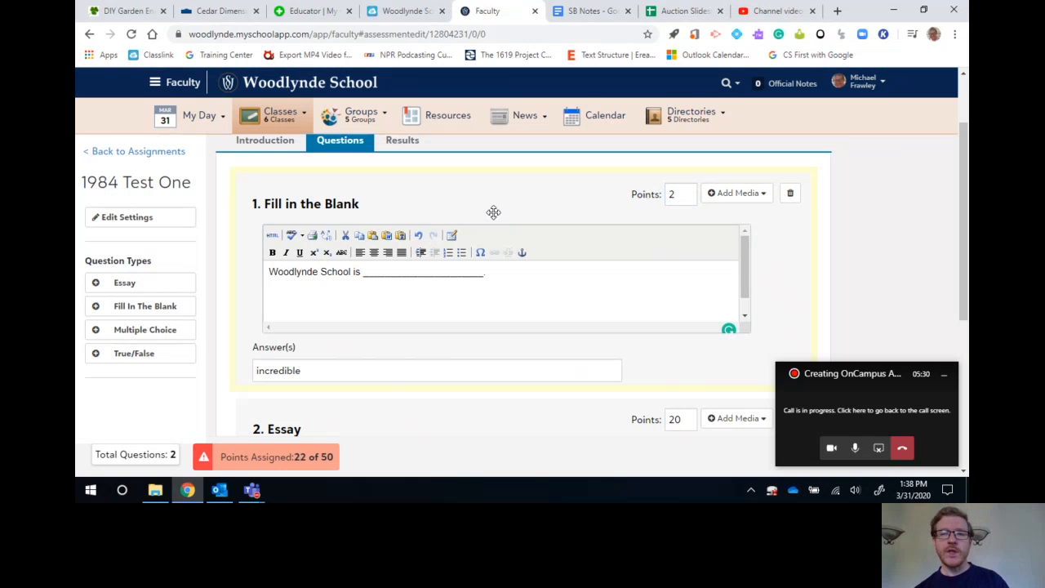
click(765, 199)
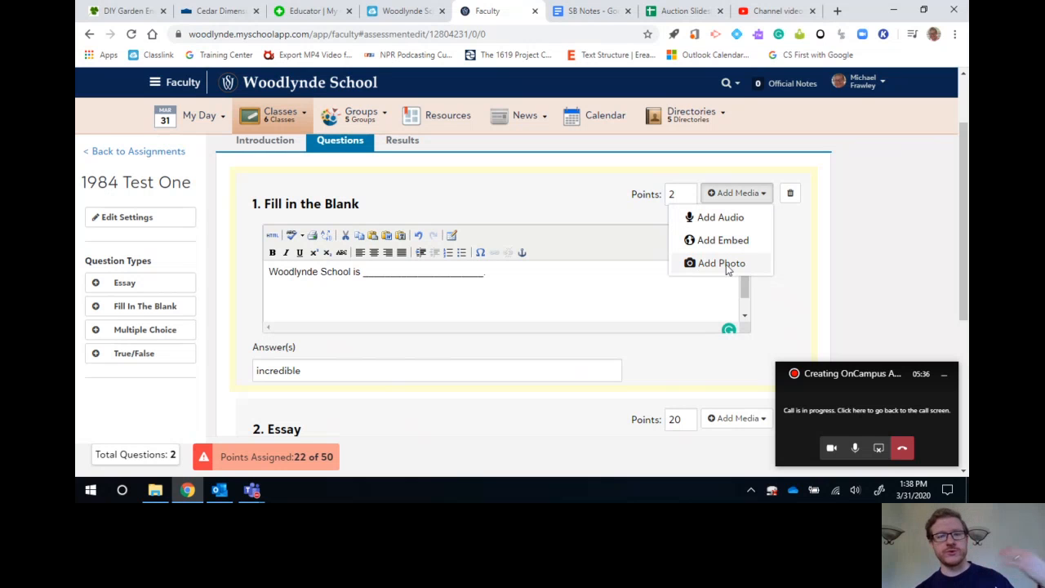
click(799, 252)
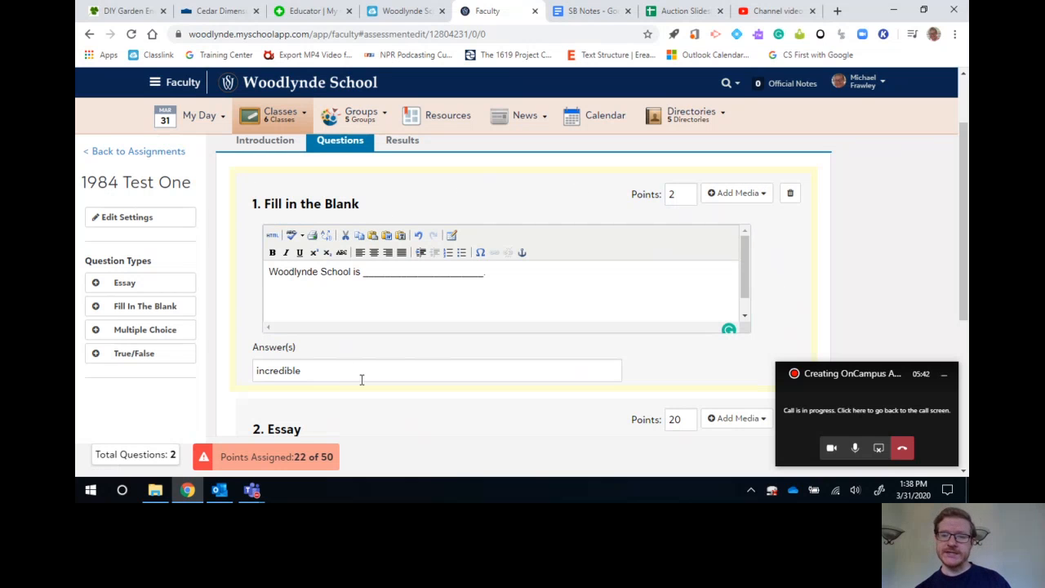
Add a multiple-choice question above the fill-in-the-blank question and make it worth 2 points.
scroll(273, 234, up, 2)
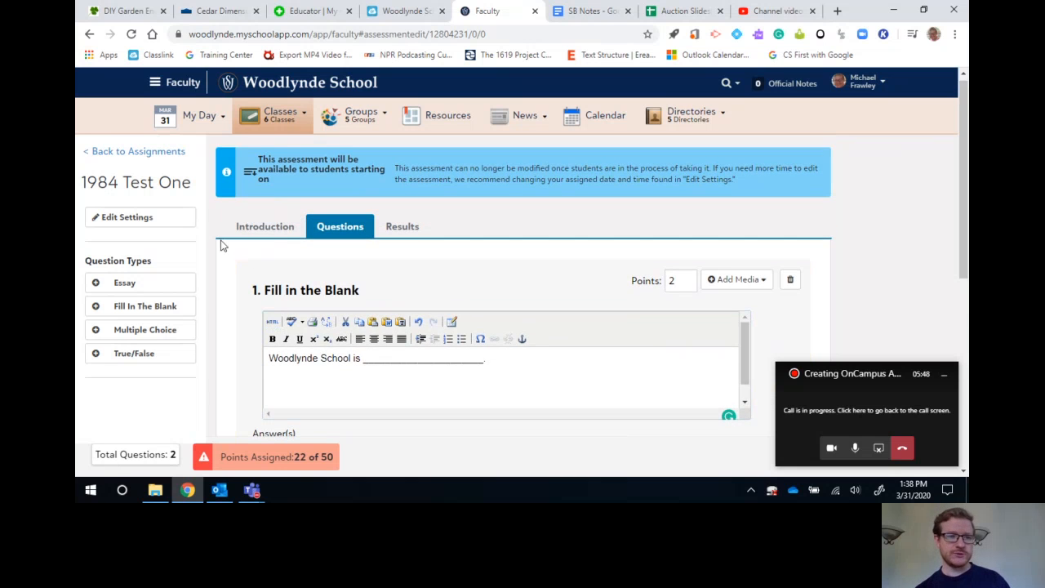
drag(117, 329, 342, 250)
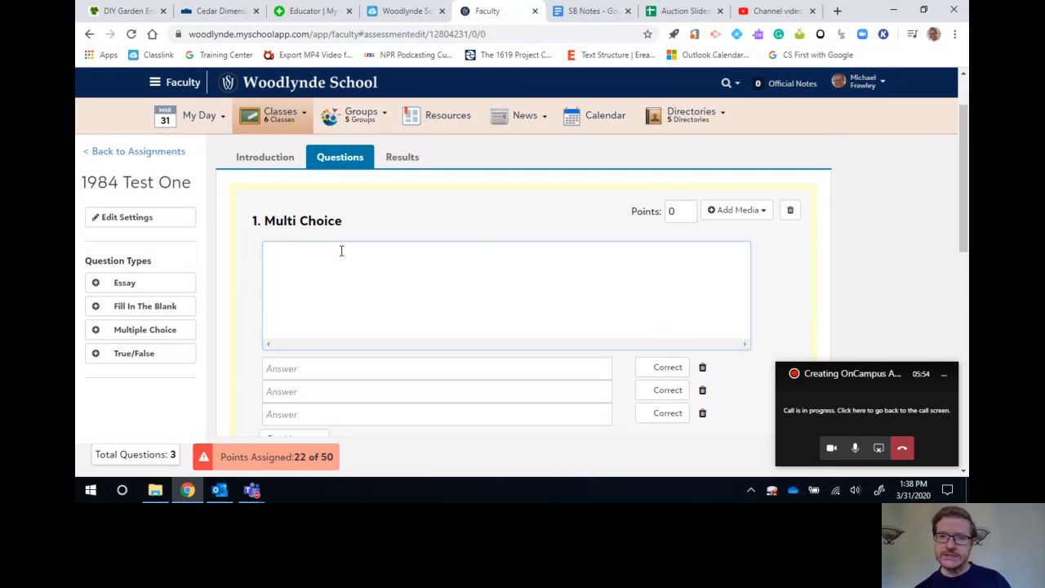
click(674, 211)
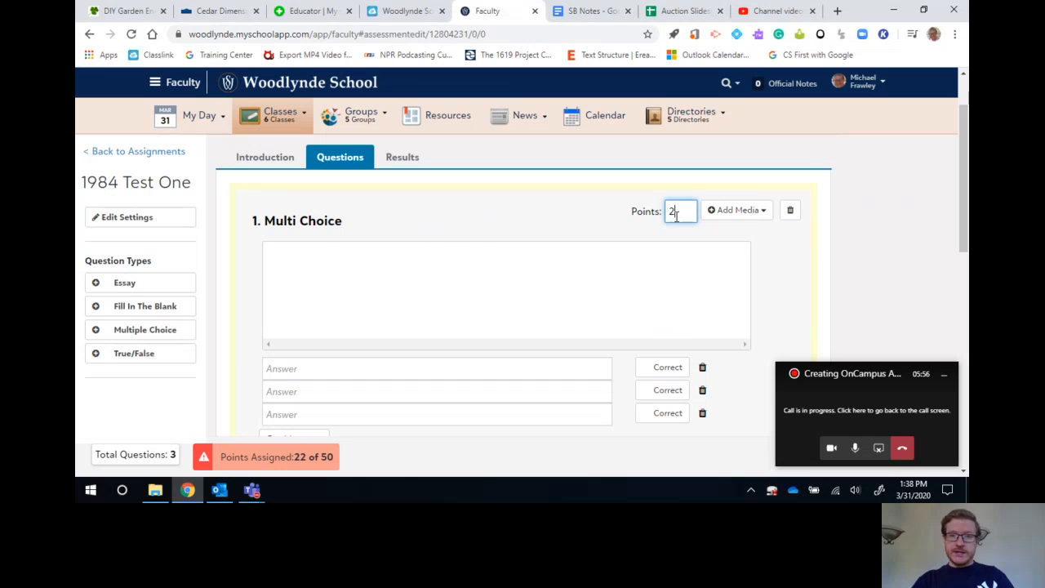
text(2)
click(601, 313)
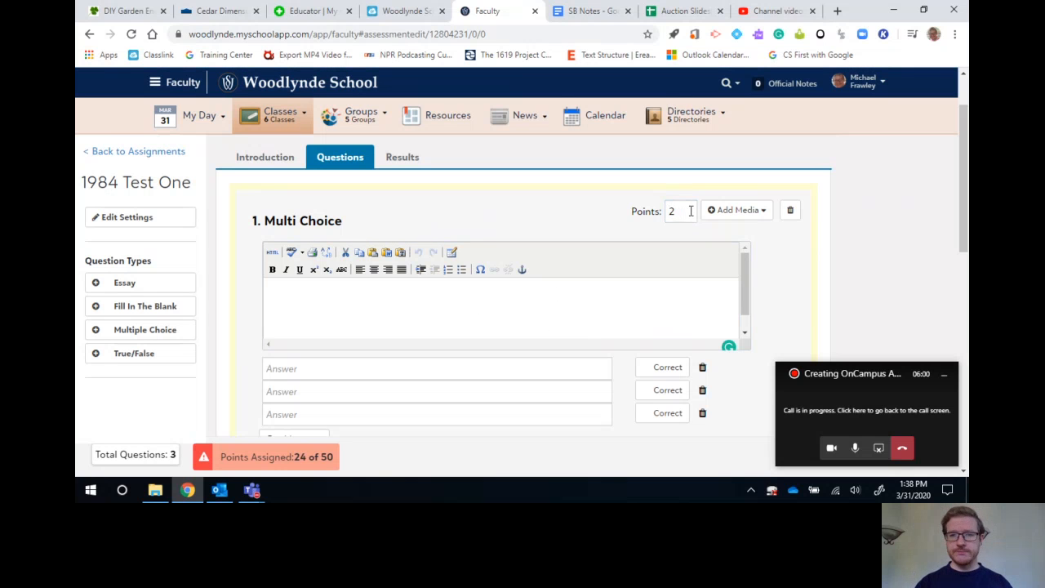
drag(294, 457, 350, 466)
click(229, 456)
click(351, 470)
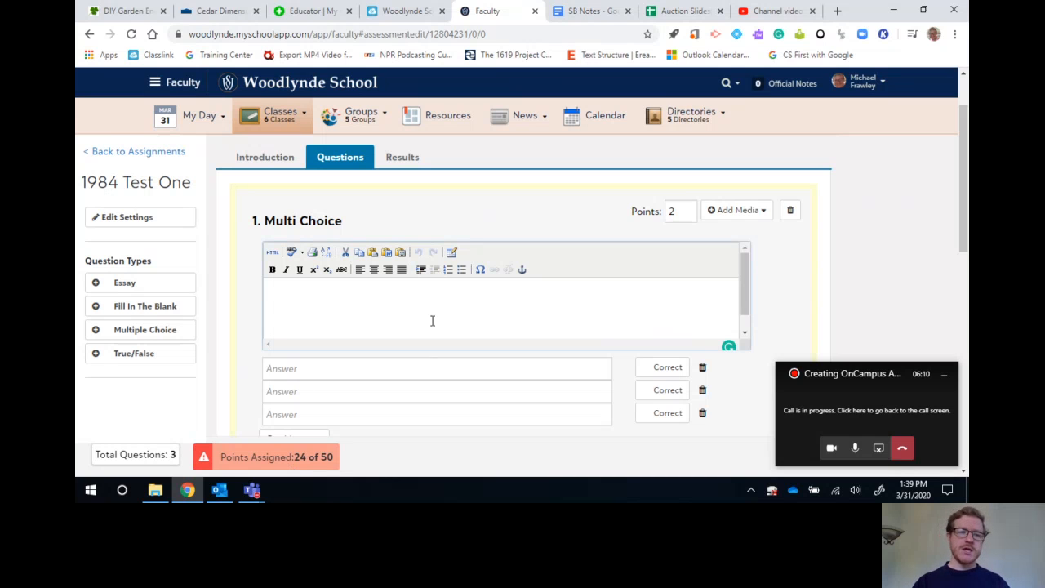
Enter "Question Here" as the multiple-choice question's text.
text(Ques)
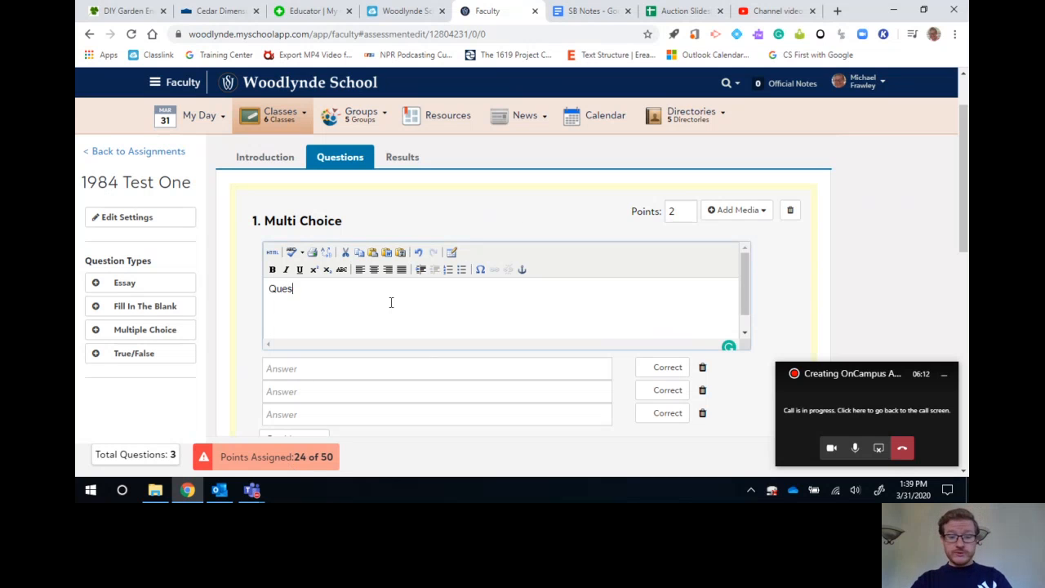
text(tion Here)
scroll(391, 302, down, 1)
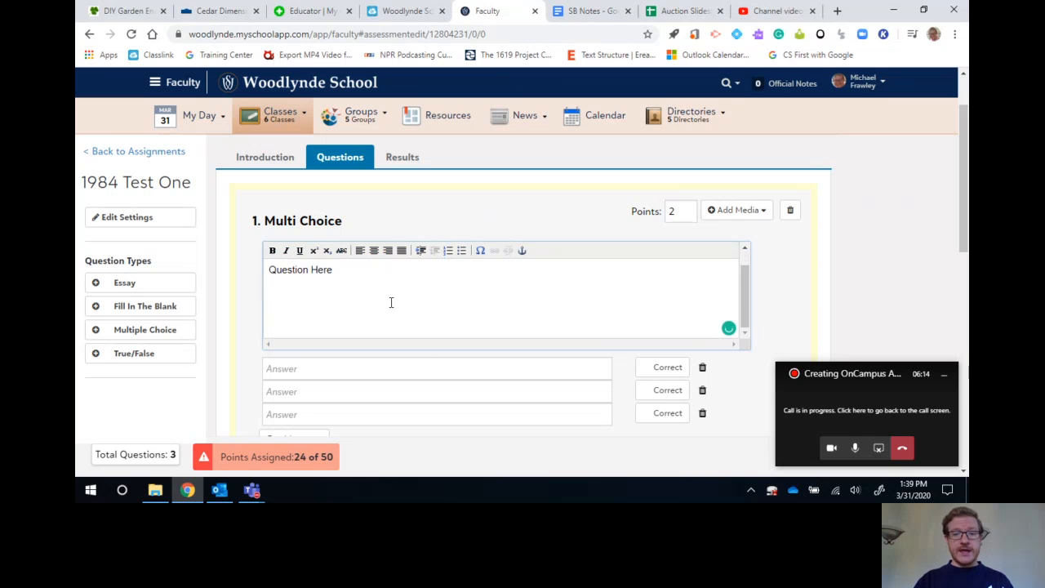
Add four more answer choices to the multiple-choice question and mark the second choice as correct.
scroll(701, 392, down, 2)
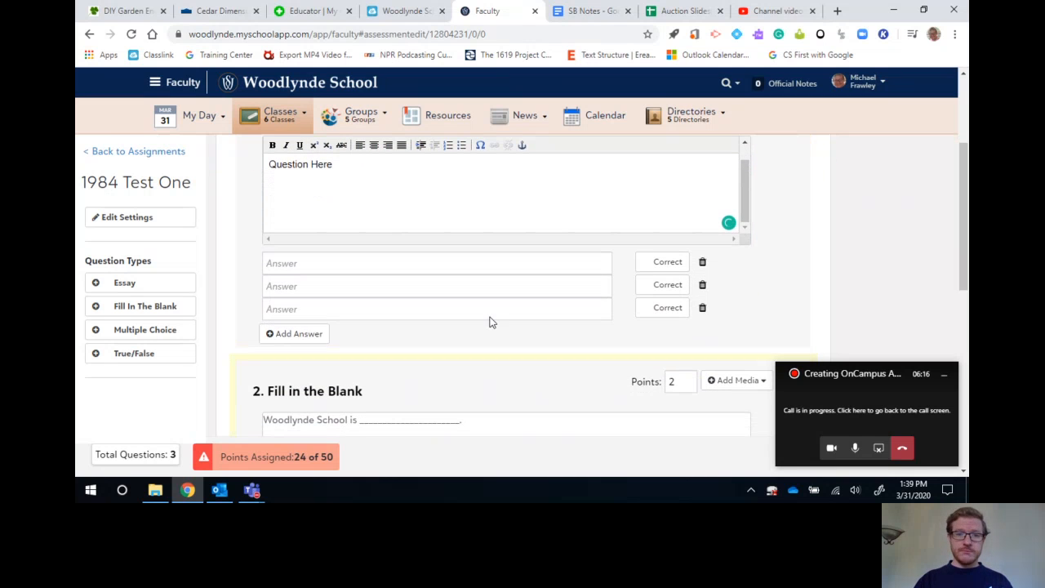
click(302, 334)
click(306, 357)
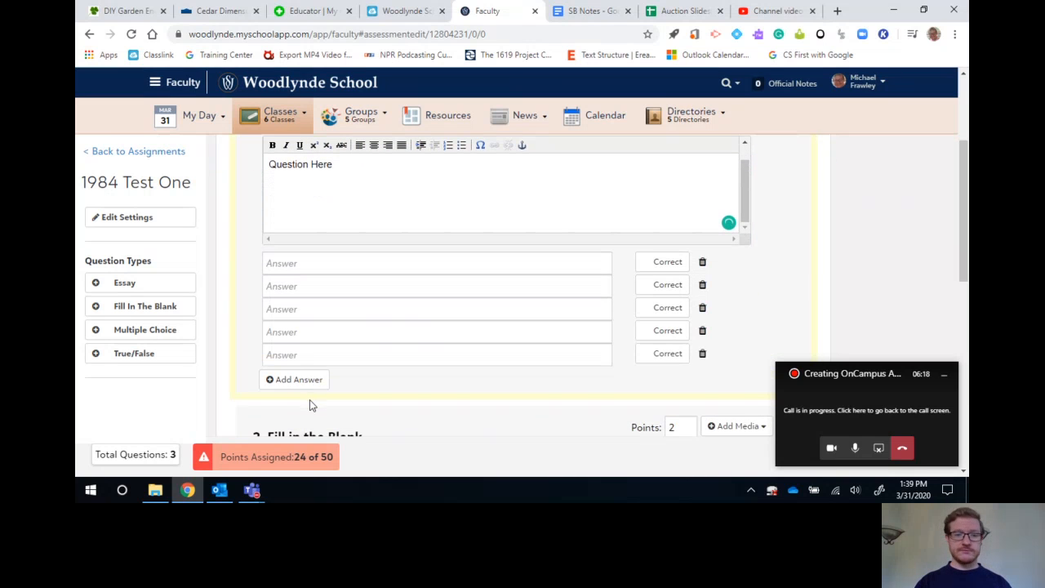
click(310, 380)
click(319, 402)
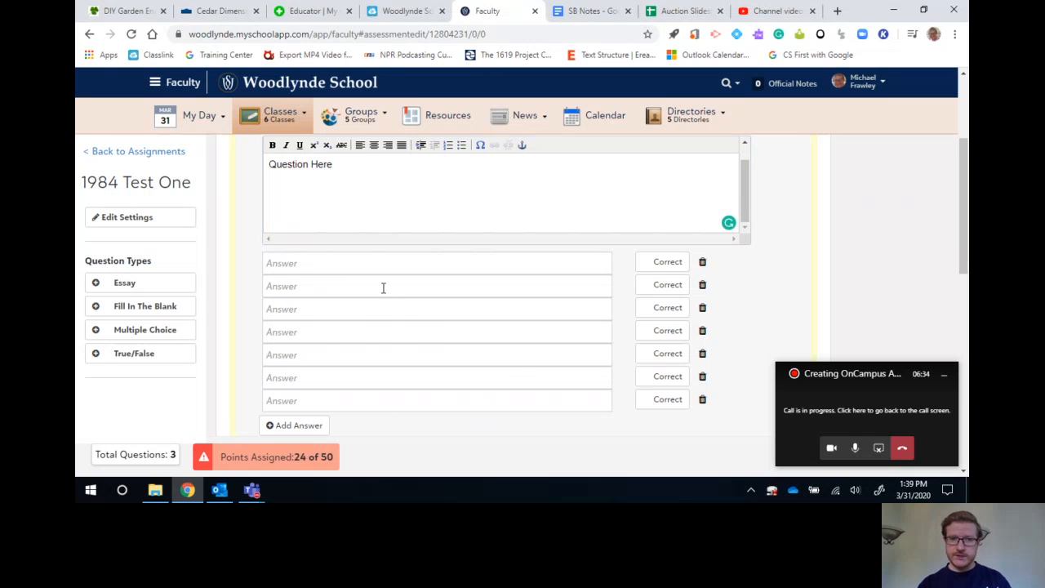
click(649, 285)
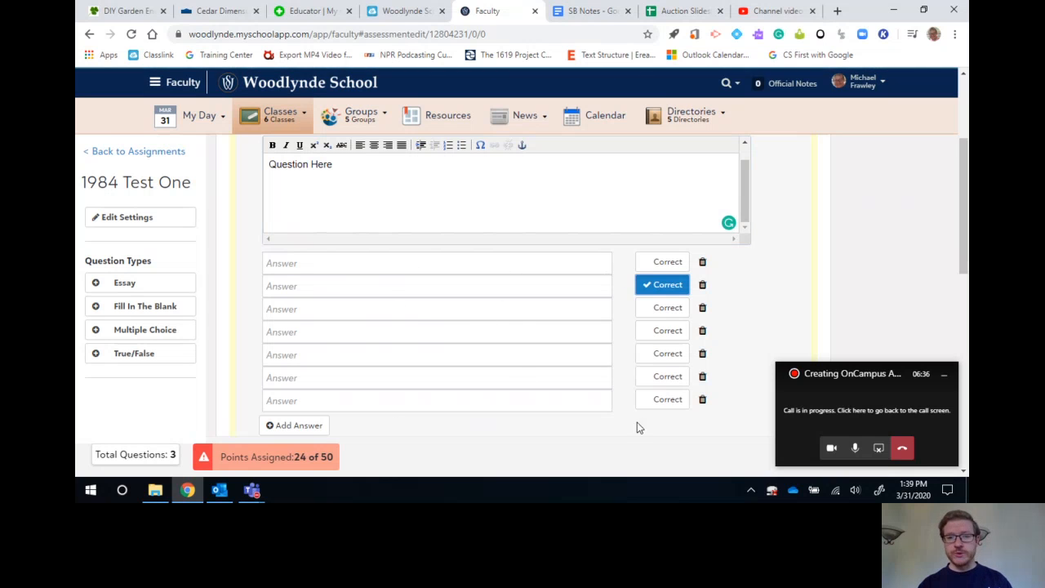
scroll(702, 433, up, 1)
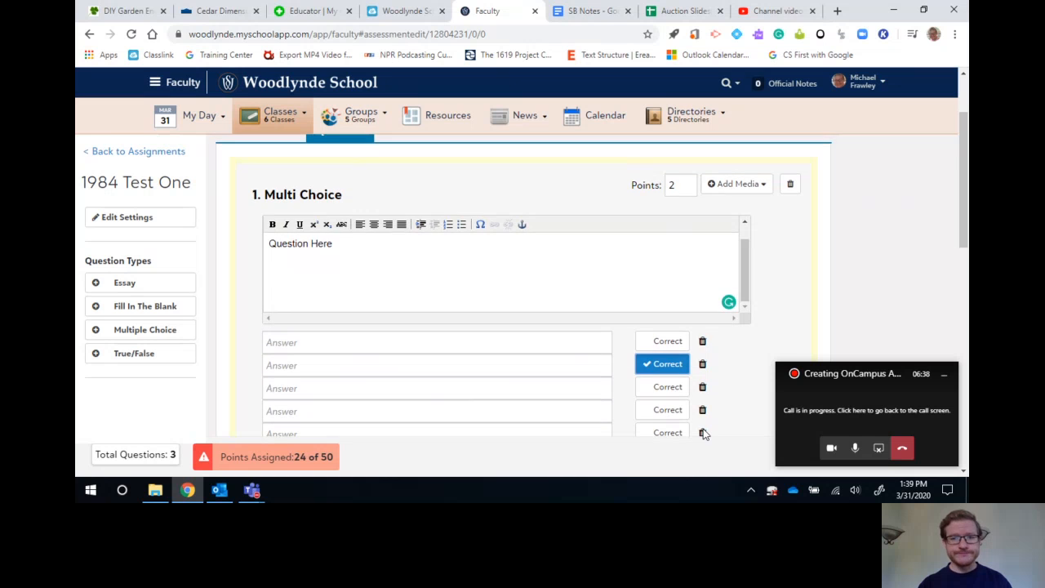
scroll(703, 429, down, 3)
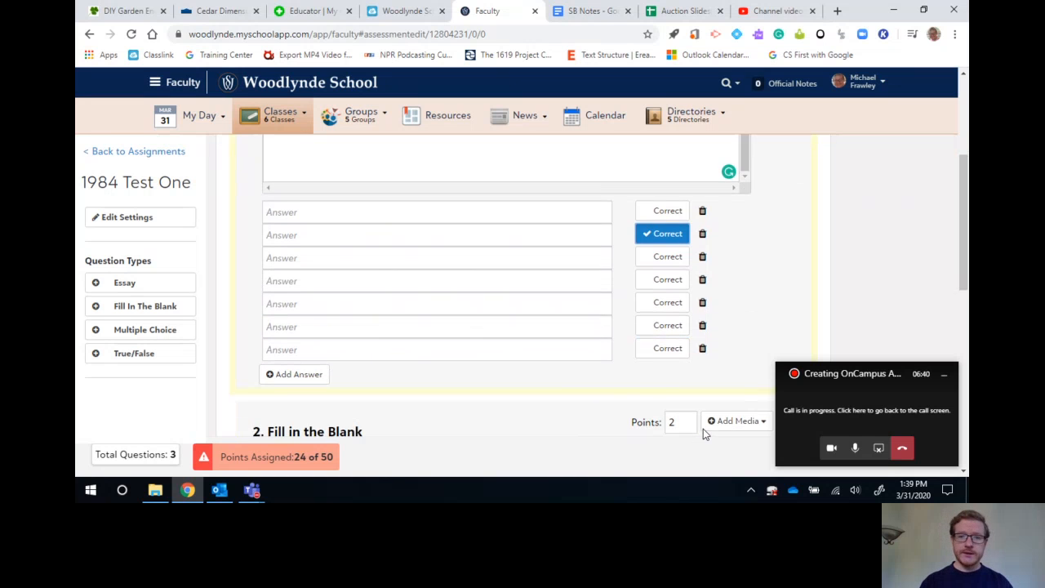
scroll(717, 255, up, 4)
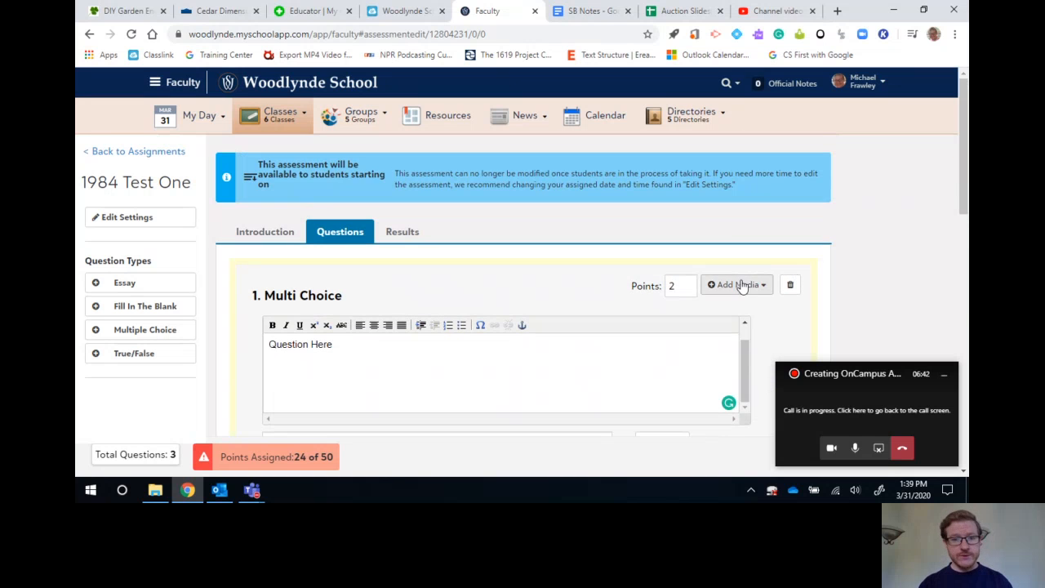
scroll(381, 275, down, 1)
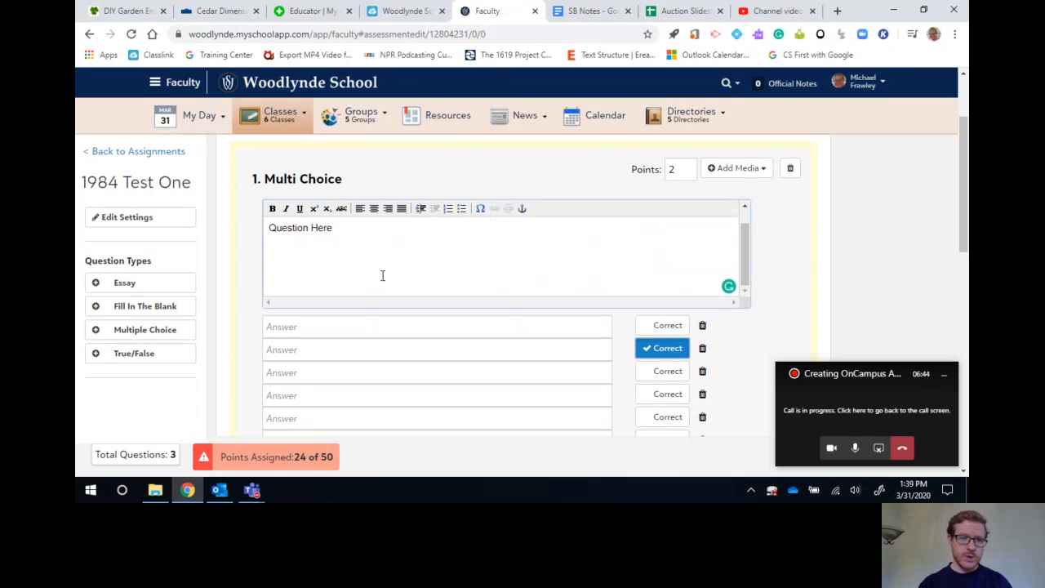
click(382, 275)
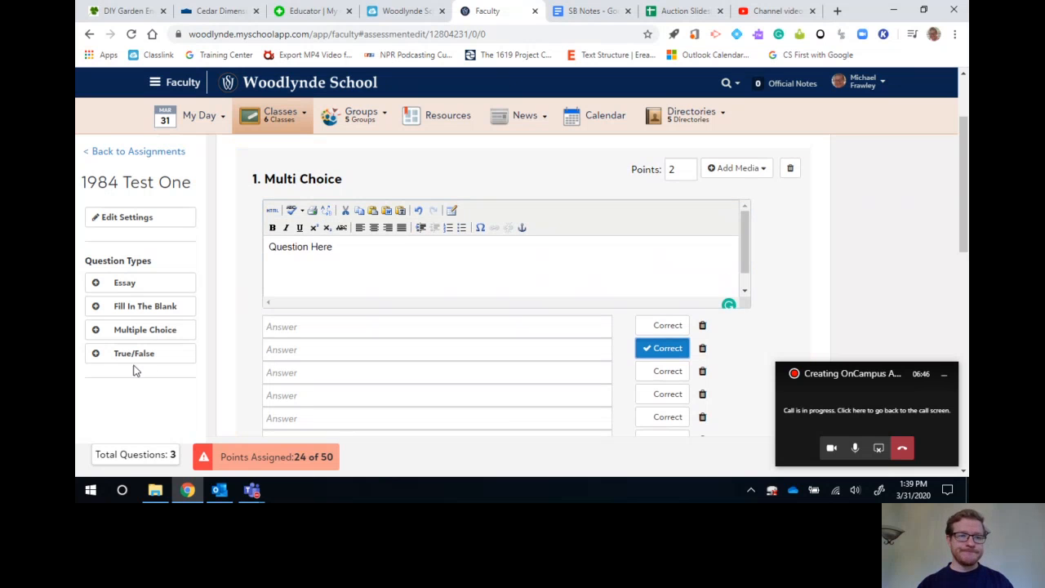
Add a true/false question above the multiple-choice question and mark True as its correct answer.
drag(122, 351, 497, 182)
scroll(458, 295, down, 1)
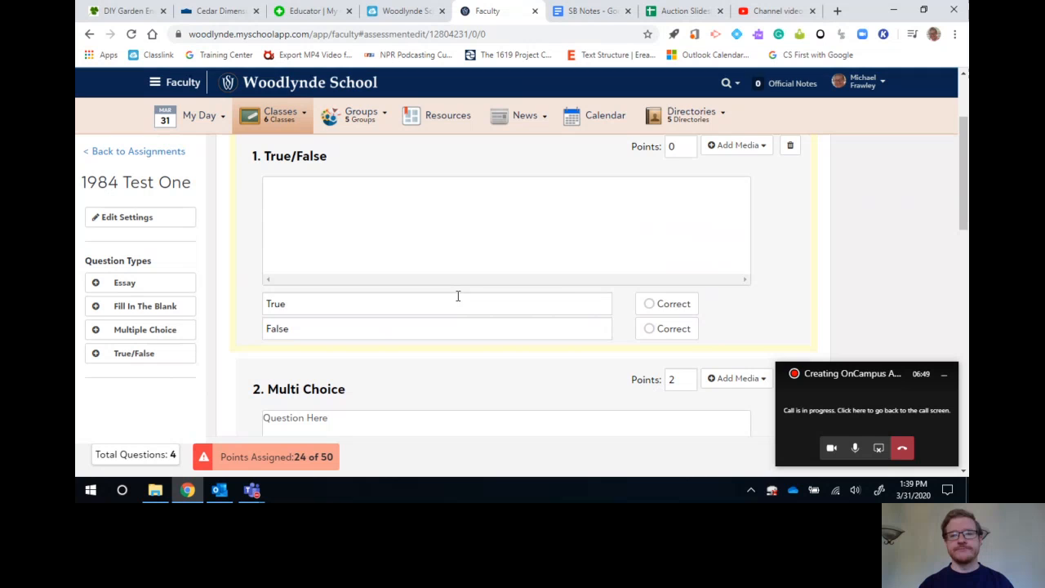
click(667, 304)
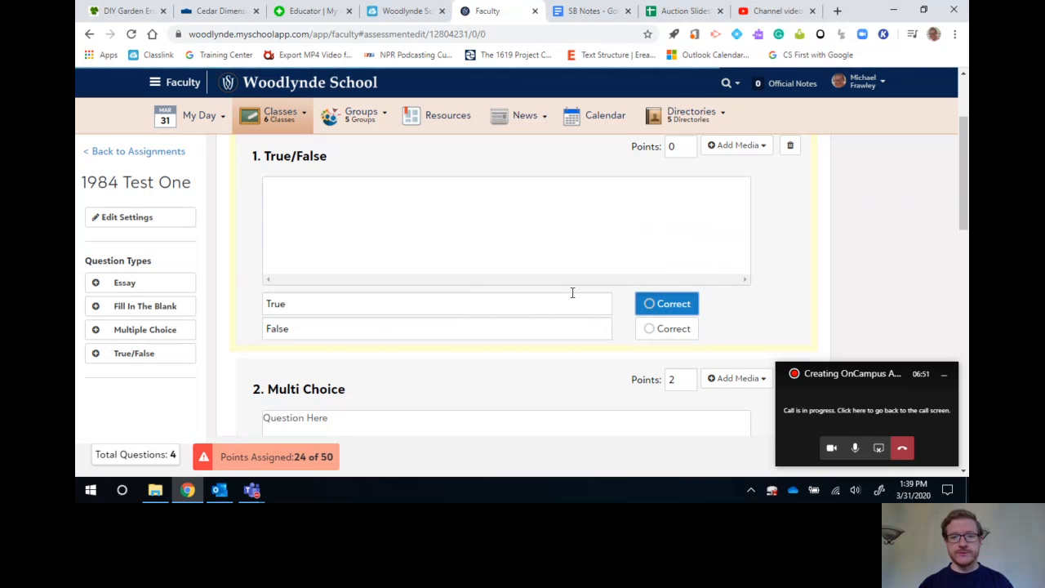
Enter "Question" as the true/false question's text.
click(445, 217)
text(Th)
key(BackSpace)
key(BackSpace)
text(Question)
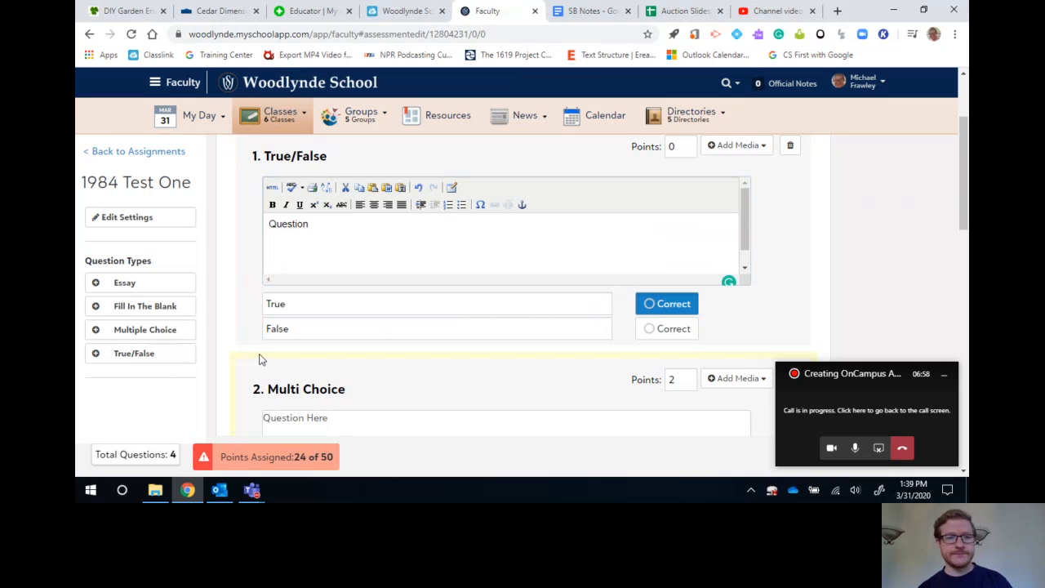
Replace the true/false question's answer labels True and False with "Metaphor" and "Simile".
click(318, 330)
drag(282, 303, 301, 306)
click(301, 307)
click(315, 331)
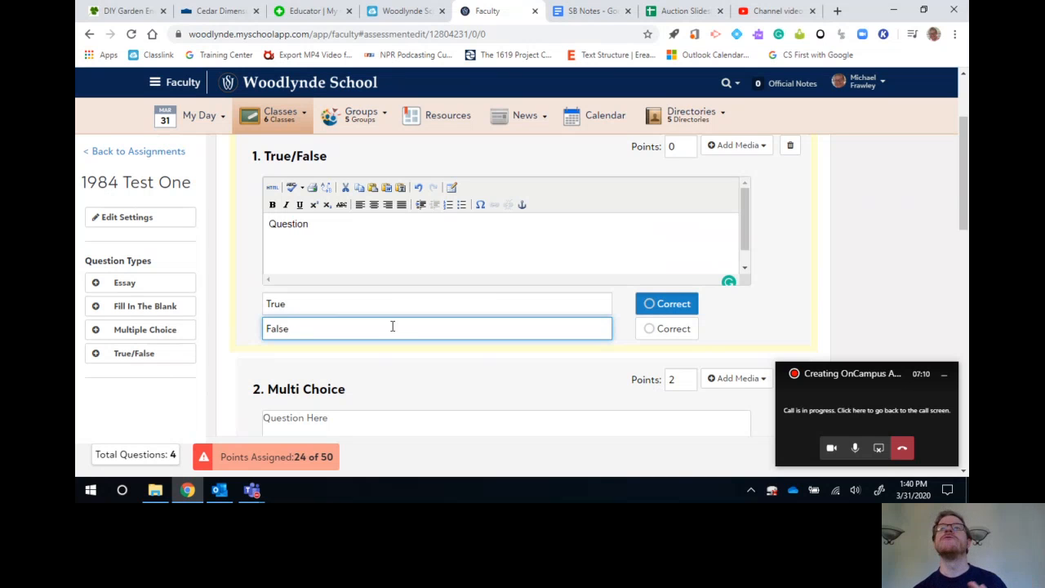
key(shift+Tab)
text(Metaphor)
key(Tab)
text(Simile)
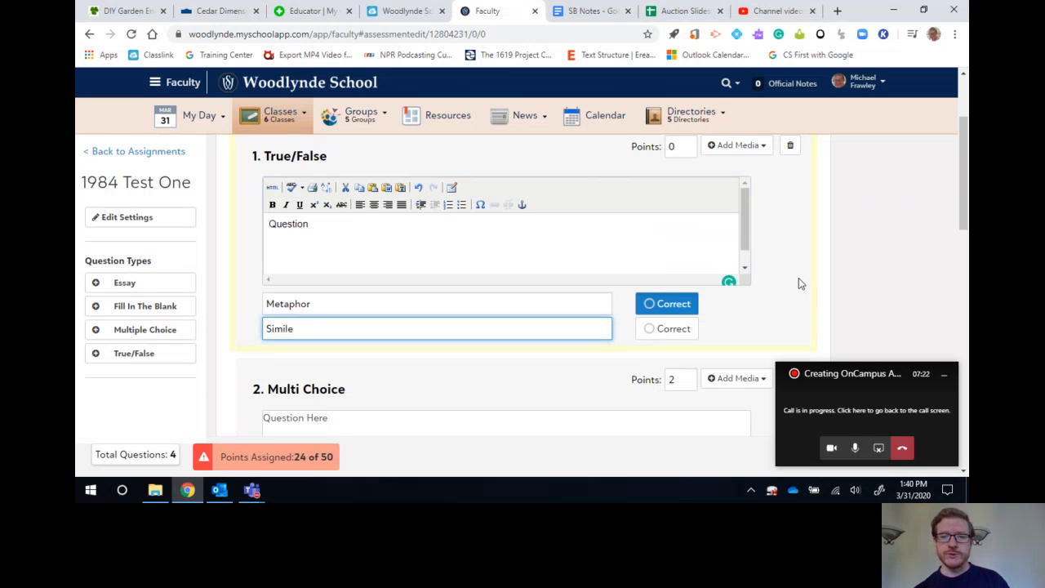
scroll(799, 278, up, 1)
click(686, 178)
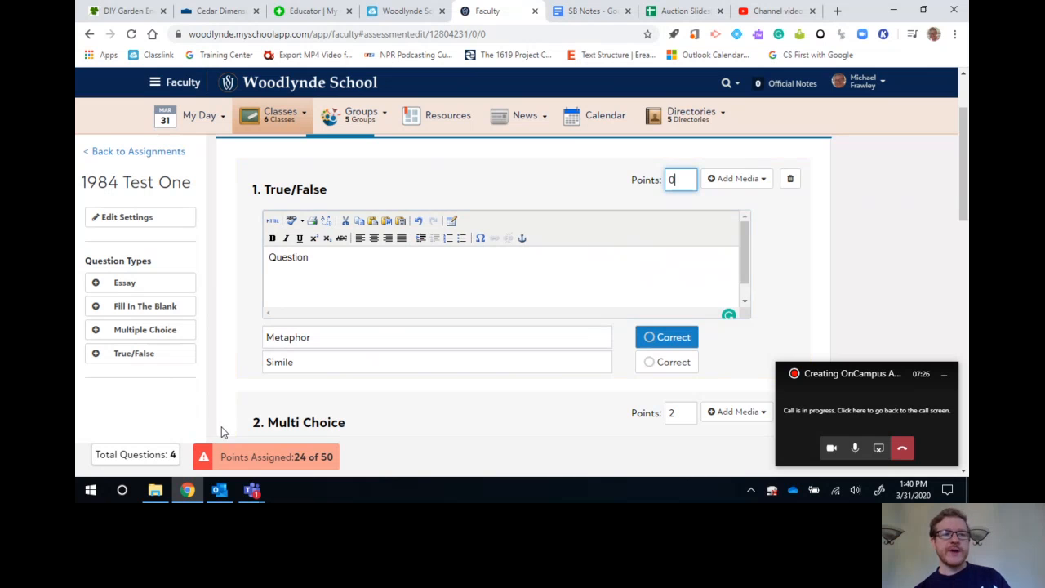
click(407, 243)
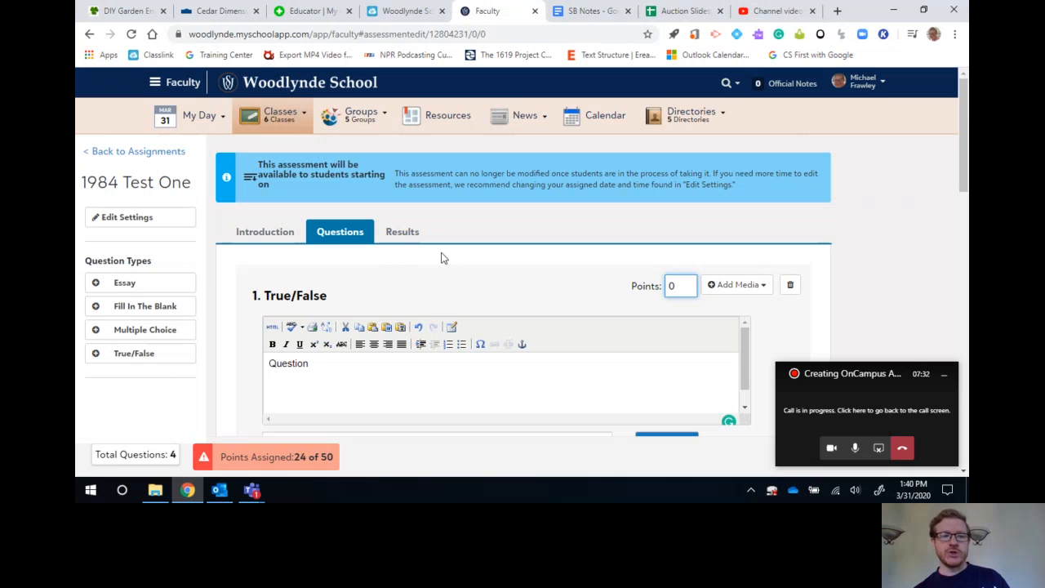
In the result options, allow students to view the results page, with waiting for all students' submissions set to No.
click(402, 233)
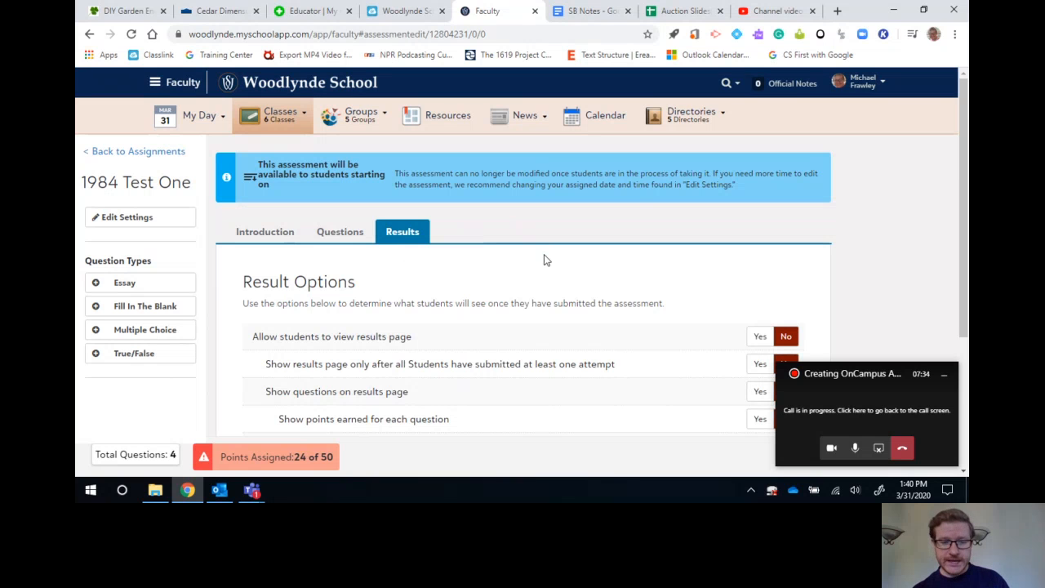
scroll(546, 260, down, 2)
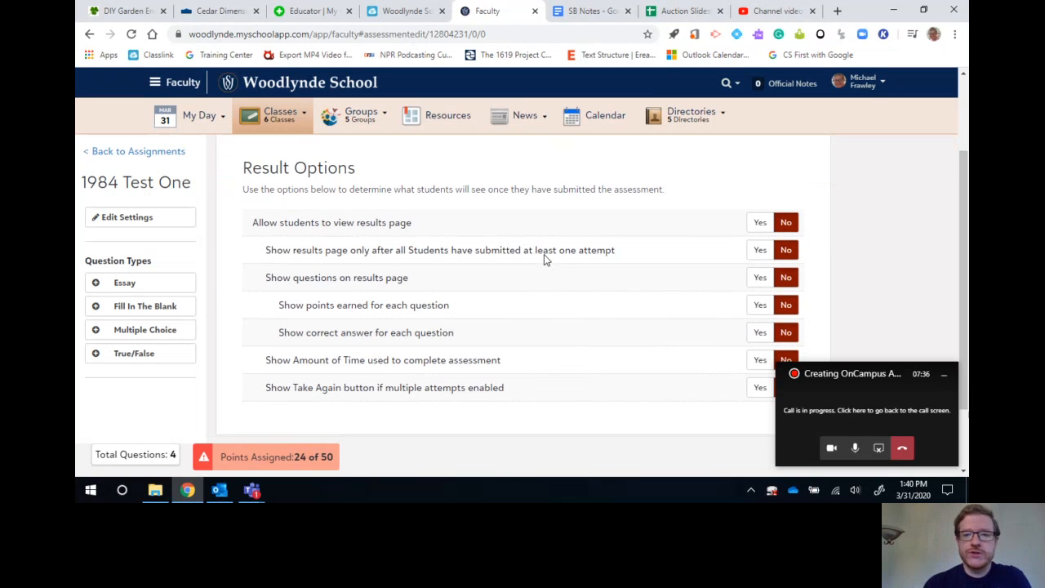
scroll(546, 259, up, 1)
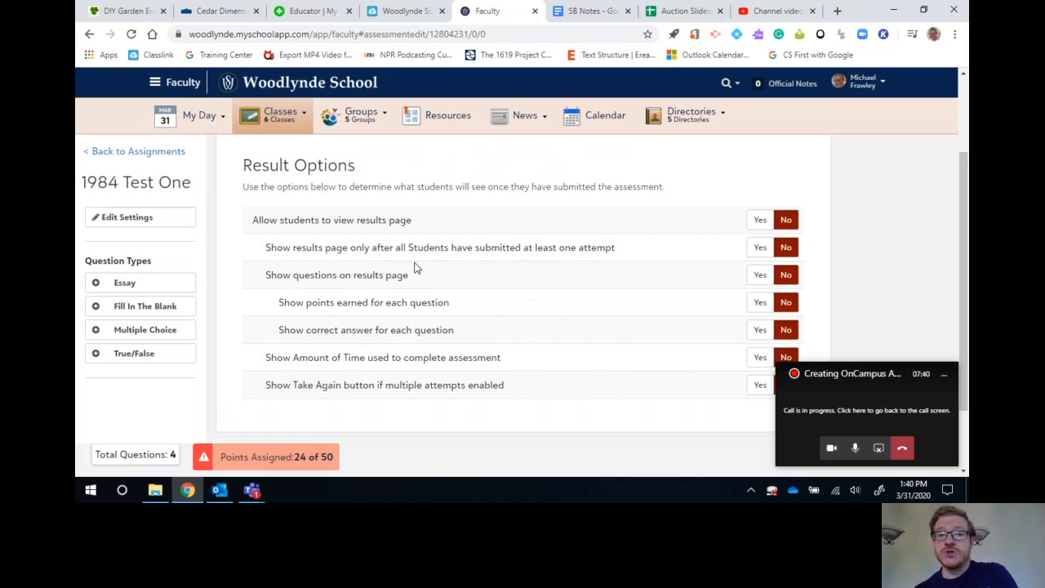
click(763, 223)
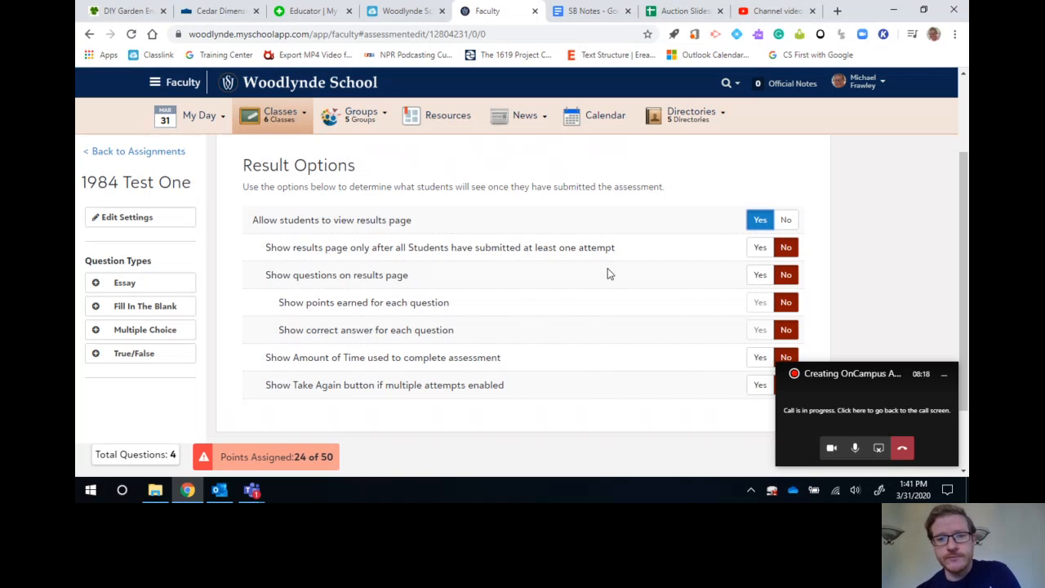
click(759, 250)
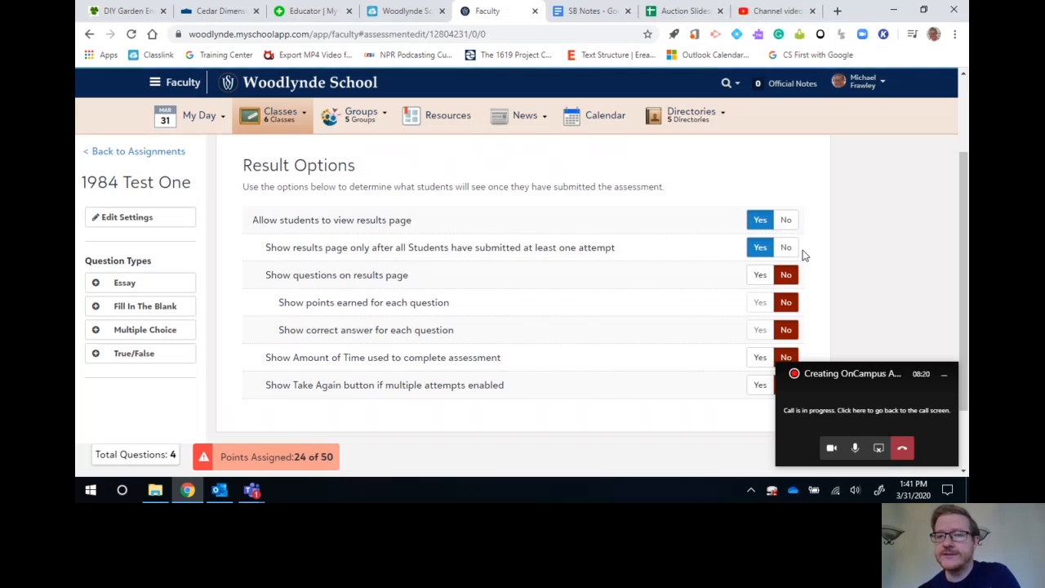
click(786, 250)
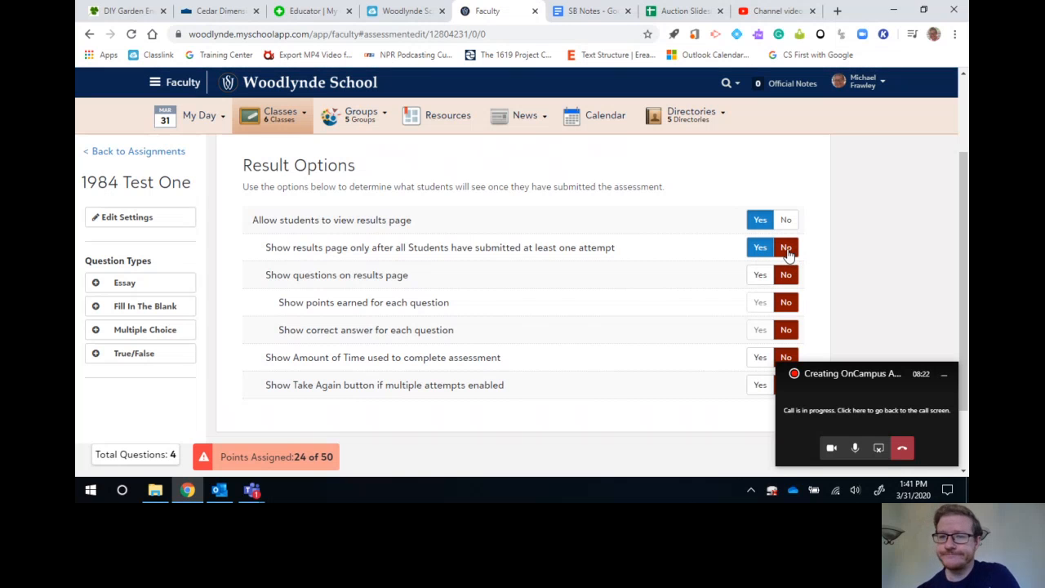
Enable showing the questions, the points earned and the correct answer for each question on the results page.
scroll(482, 296, down, 1)
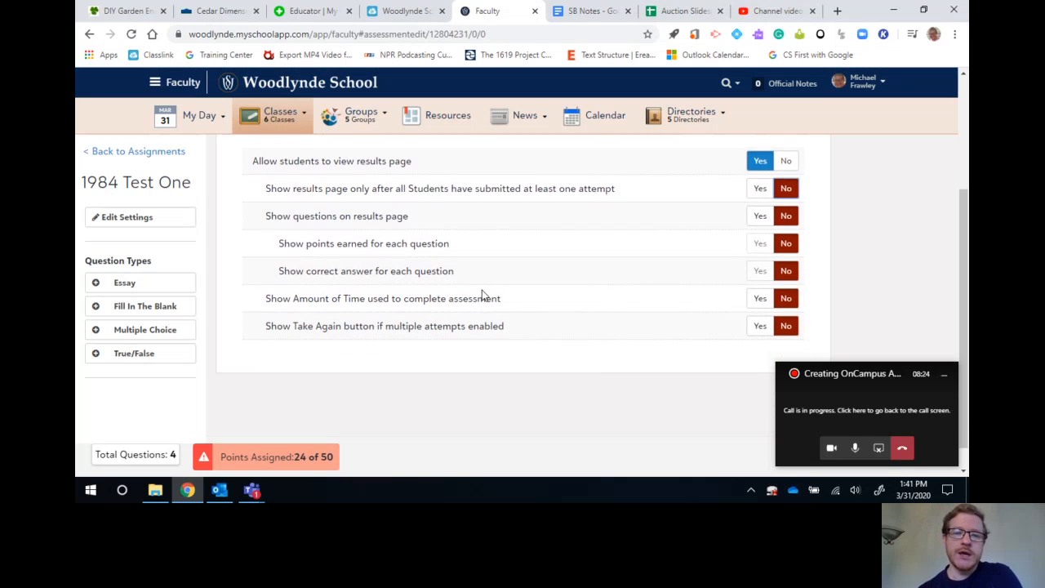
click(750, 217)
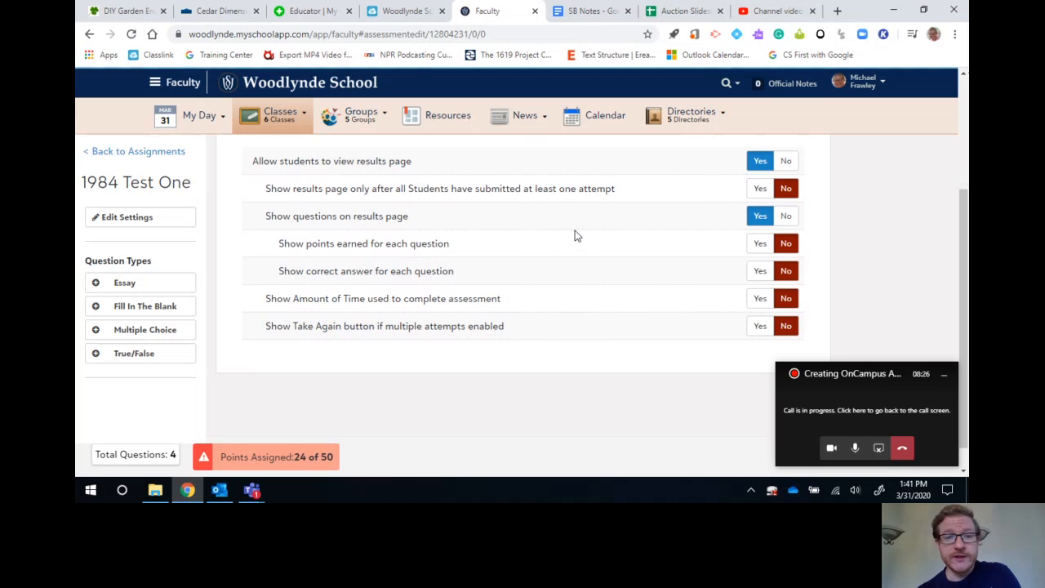
click(760, 246)
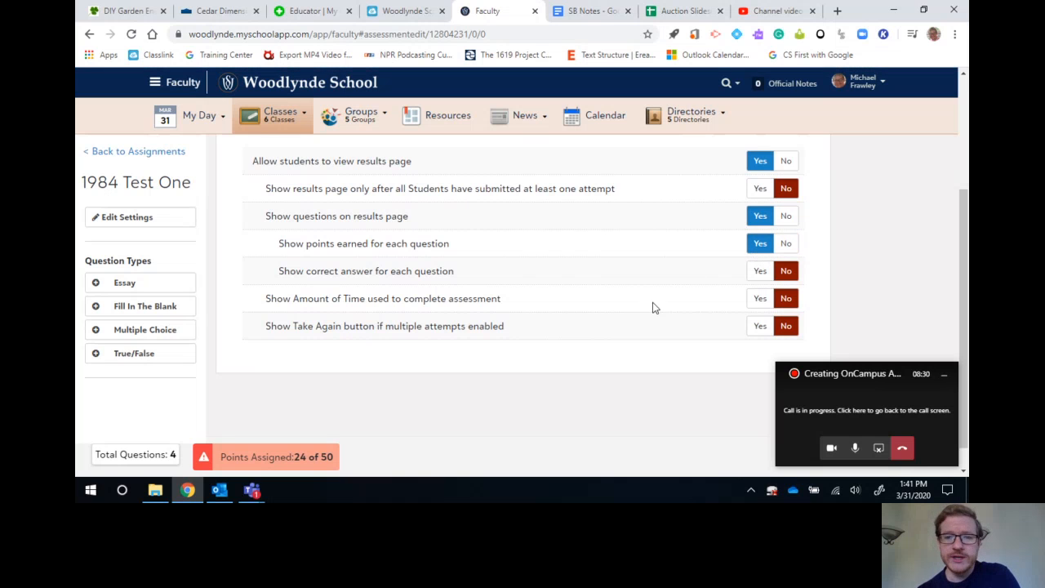
click(760, 272)
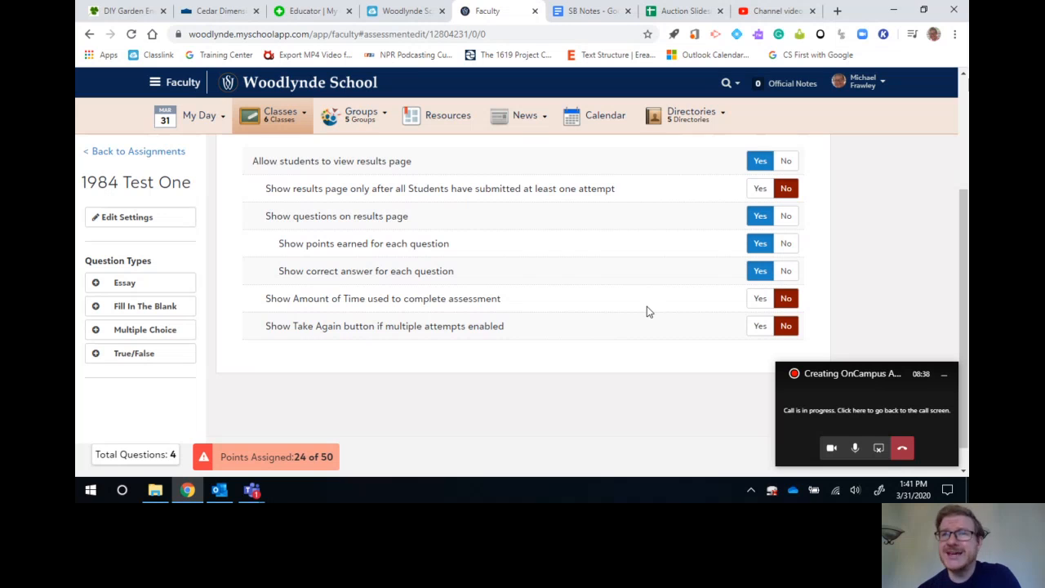
scroll(647, 308, down, 1)
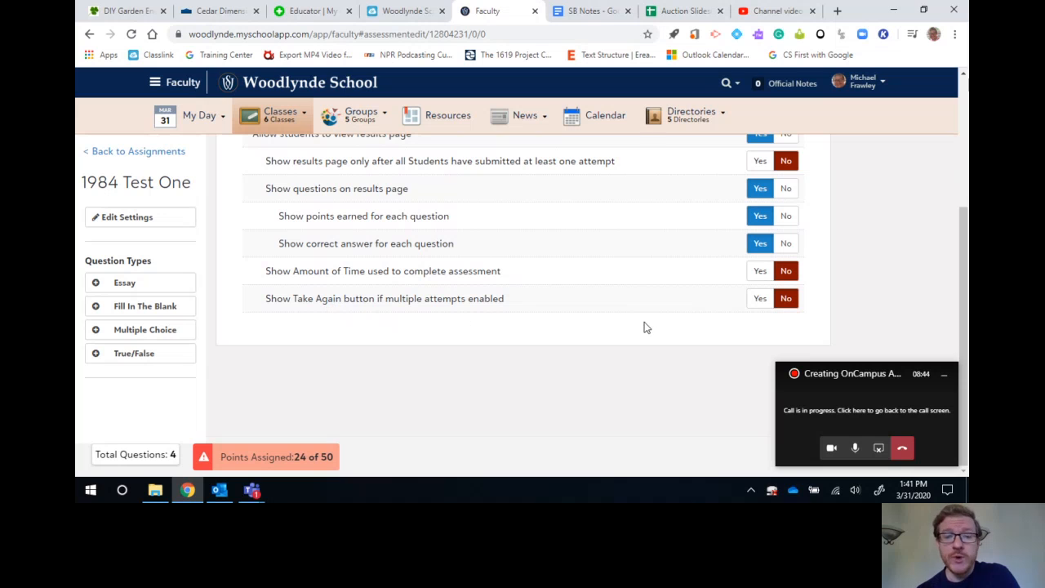
click(754, 300)
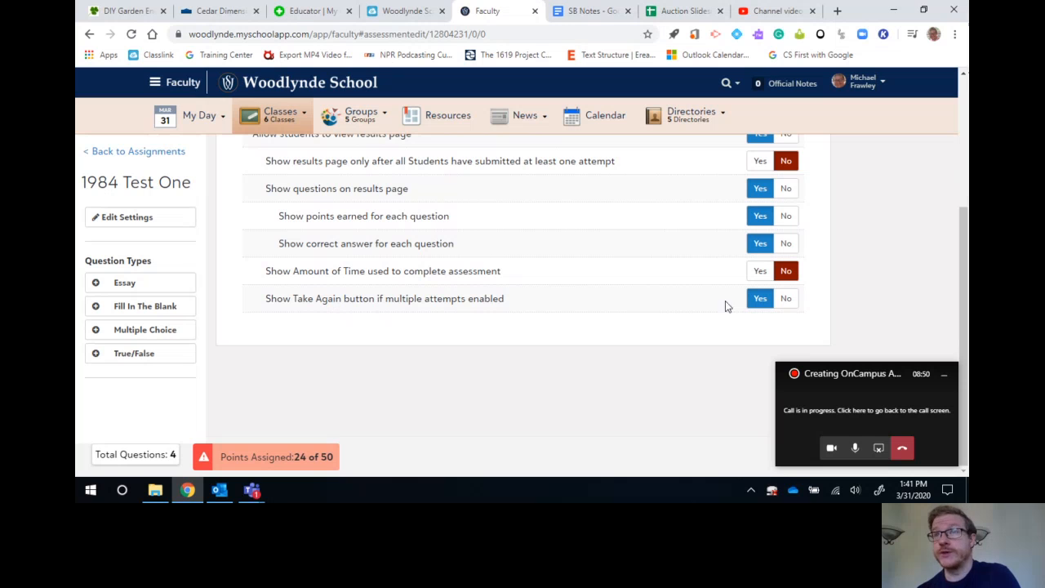
click(785, 302)
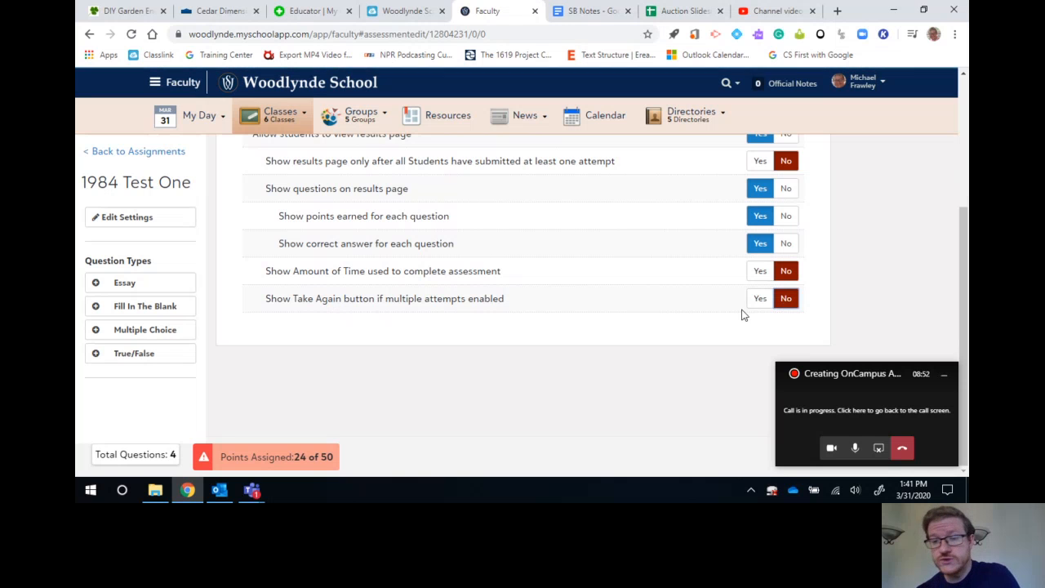
Set the true/false question's point value to 26.
scroll(535, 351, up, 3)
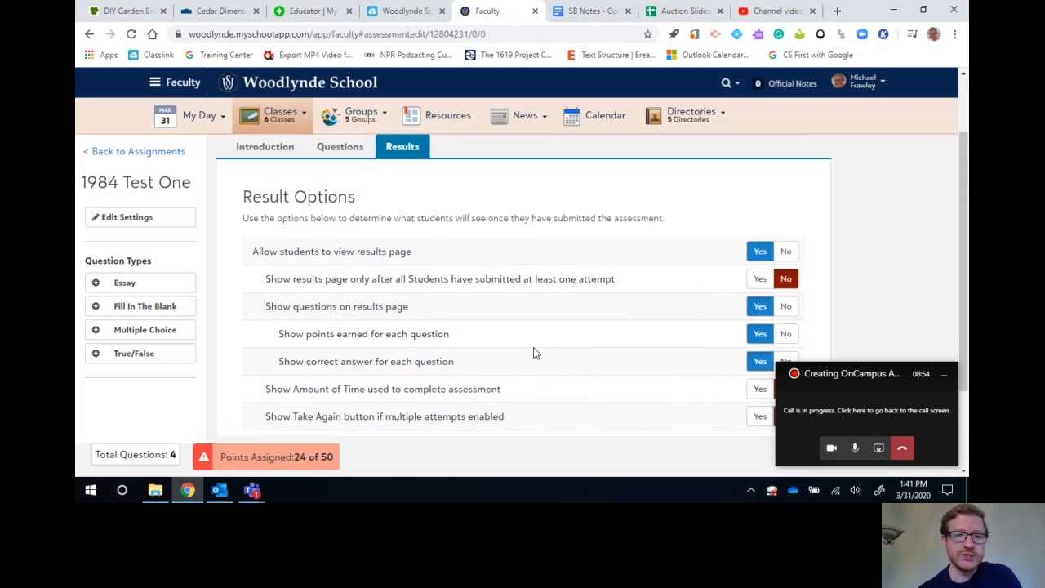
scroll(533, 349, down, 3)
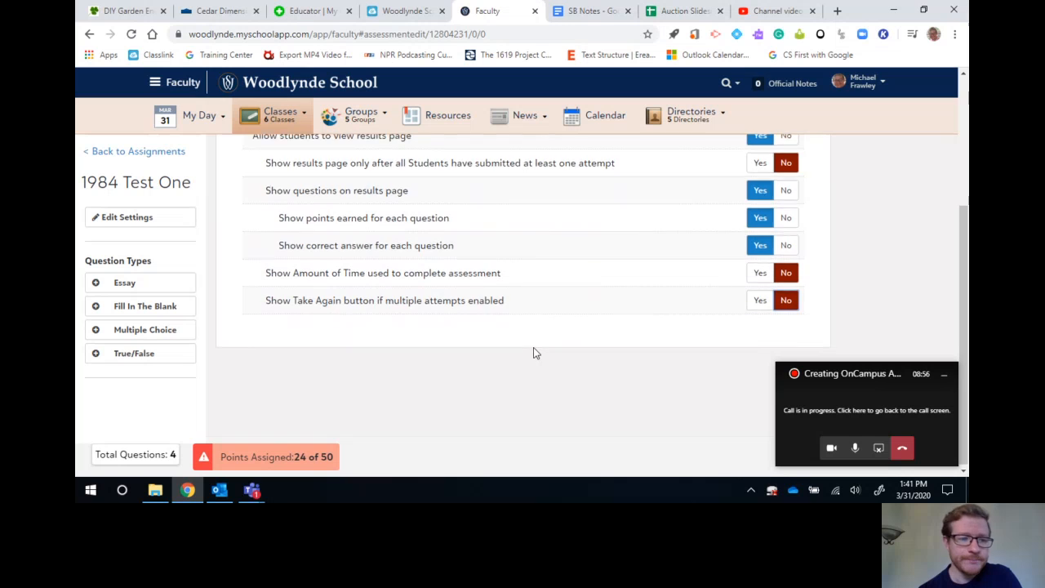
scroll(533, 349, up, 3)
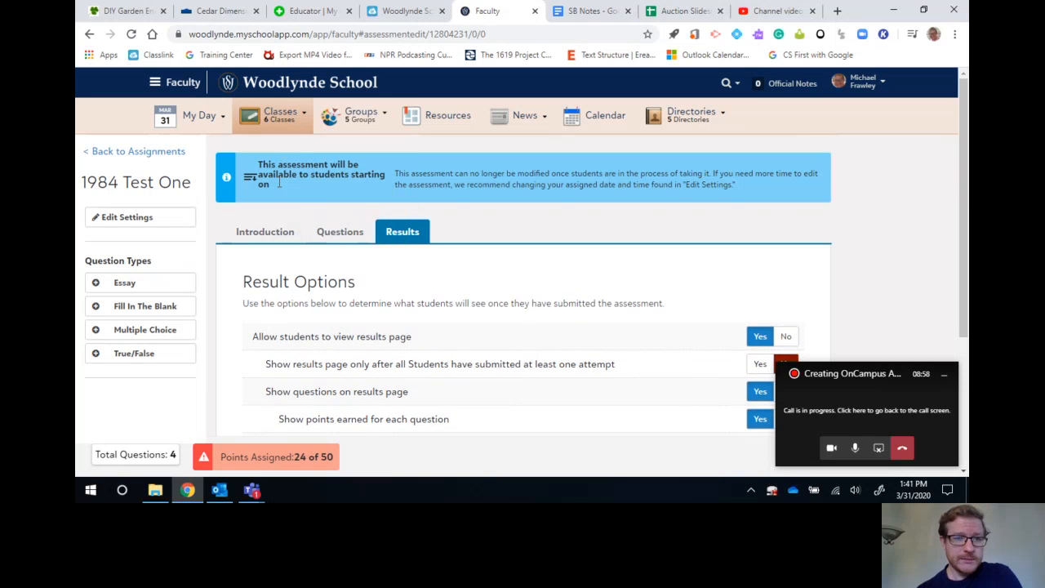
click(340, 234)
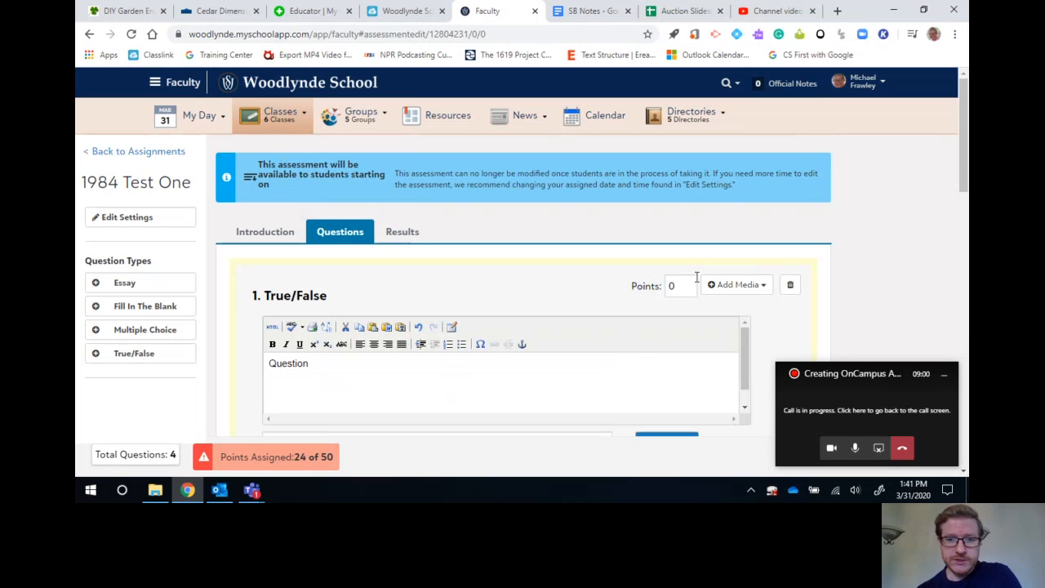
right_click(657, 290)
click(685, 276)
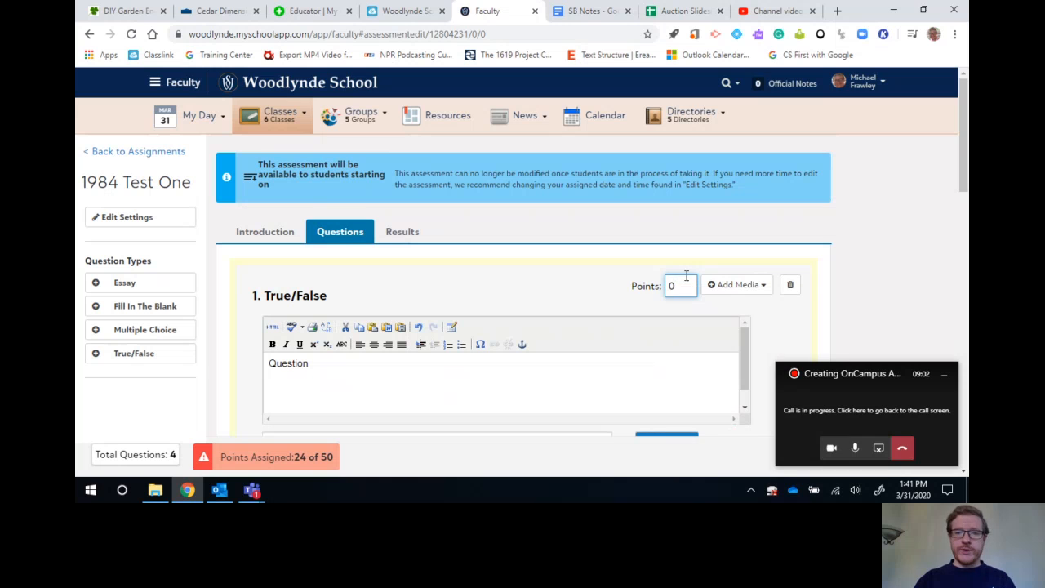
drag(686, 286, 651, 287)
text(26)
click(583, 281)
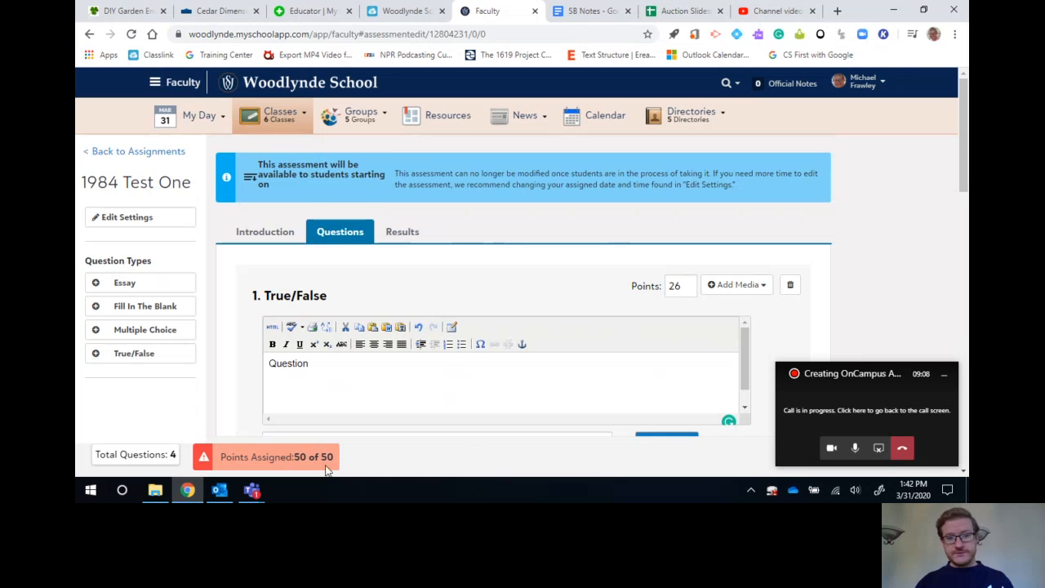
Review the assessment's full list of questions and its result options.
scroll(532, 367, down, 1)
scroll(905, 304, down, 8)
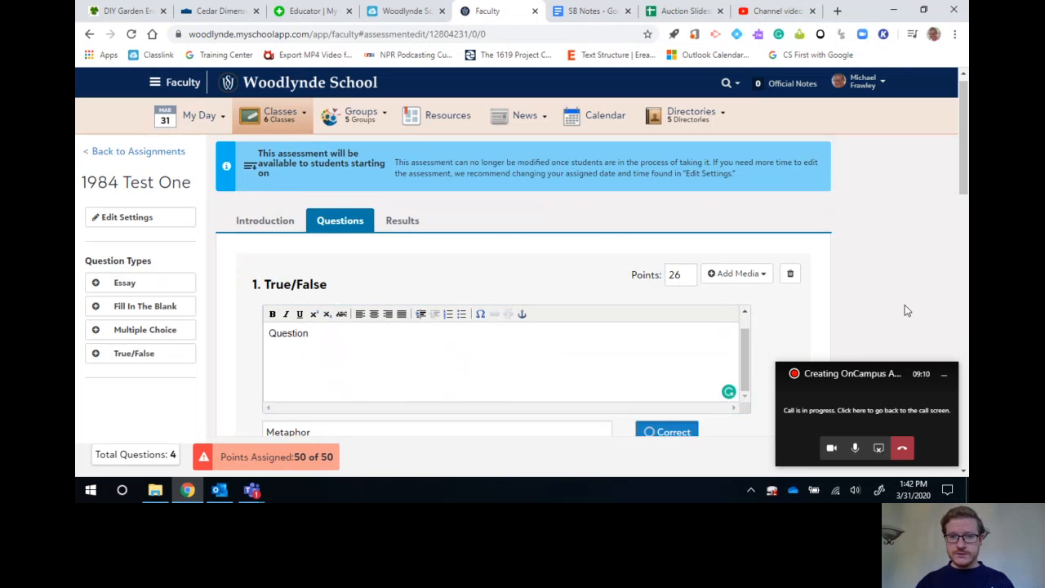
scroll(904, 304, down, 7)
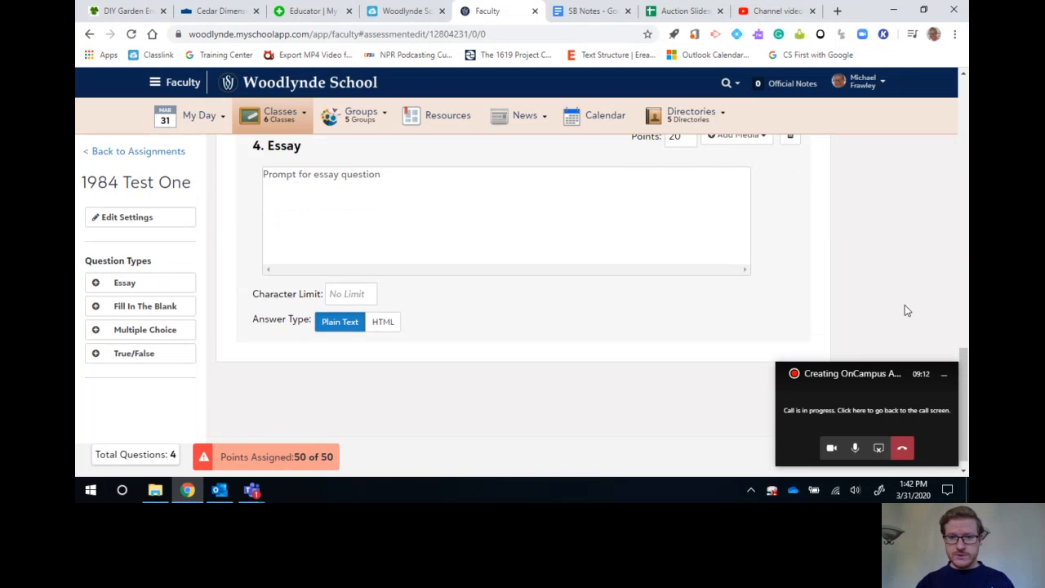
scroll(887, 234, up, 6)
scroll(888, 234, up, 10)
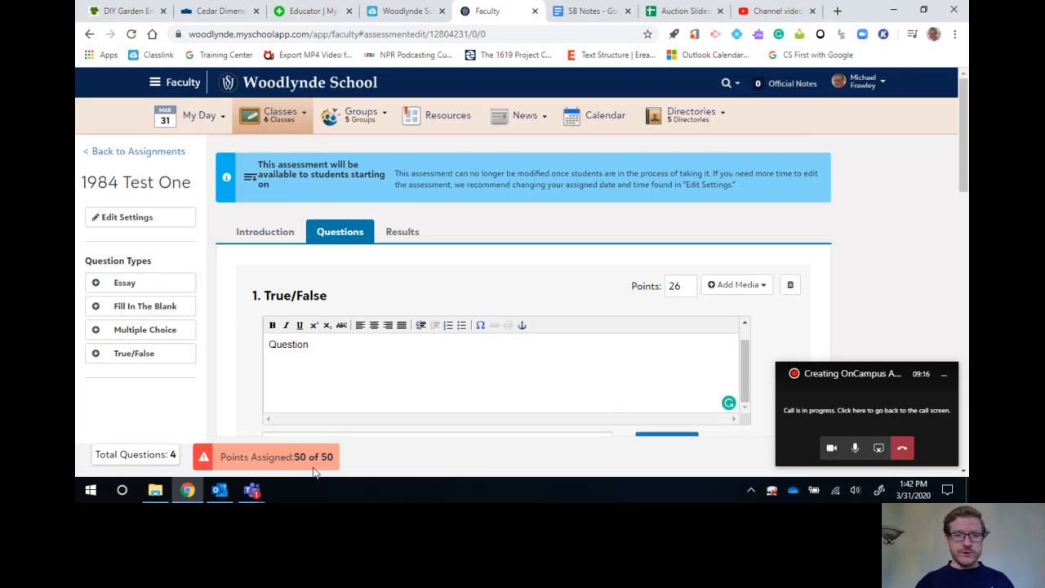
click(411, 229)
scroll(428, 264, down, 3)
scroll(428, 263, up, 3)
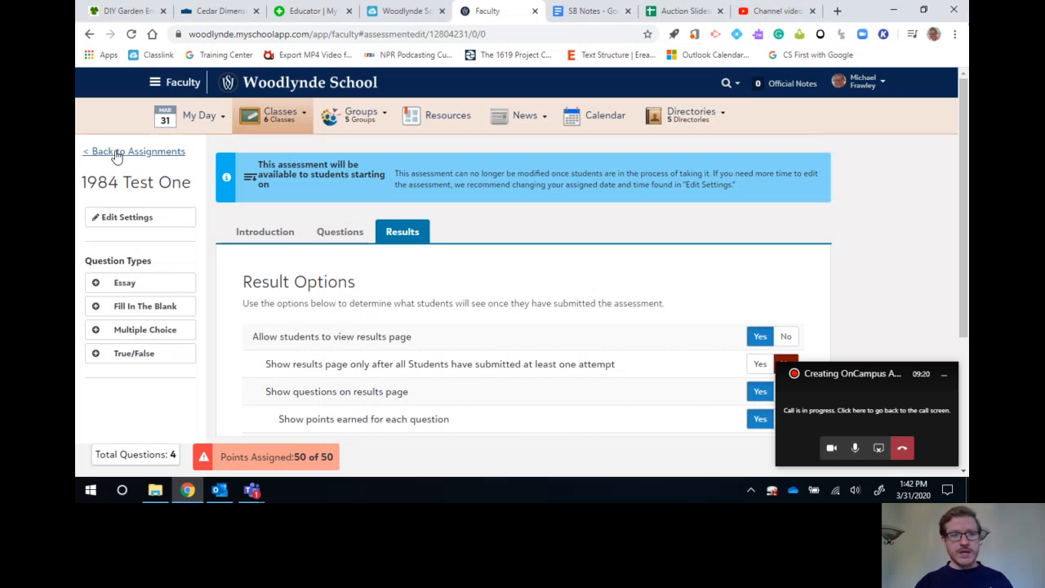
Check the assessment settings for maximum points, time and attempts, and save them without changes.
click(155, 214)
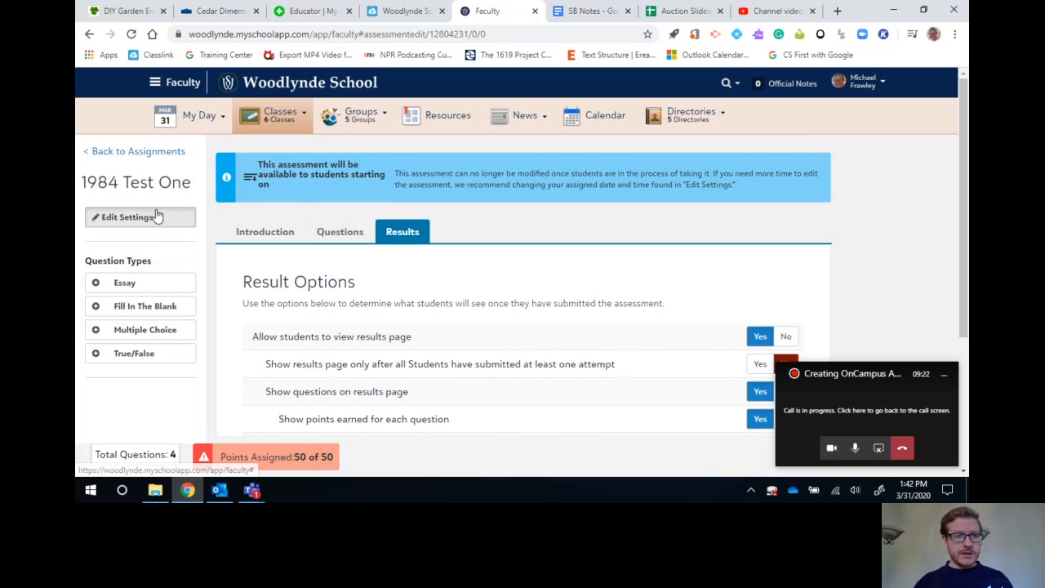
scroll(455, 326, down, 5)
scroll(455, 326, up, 4)
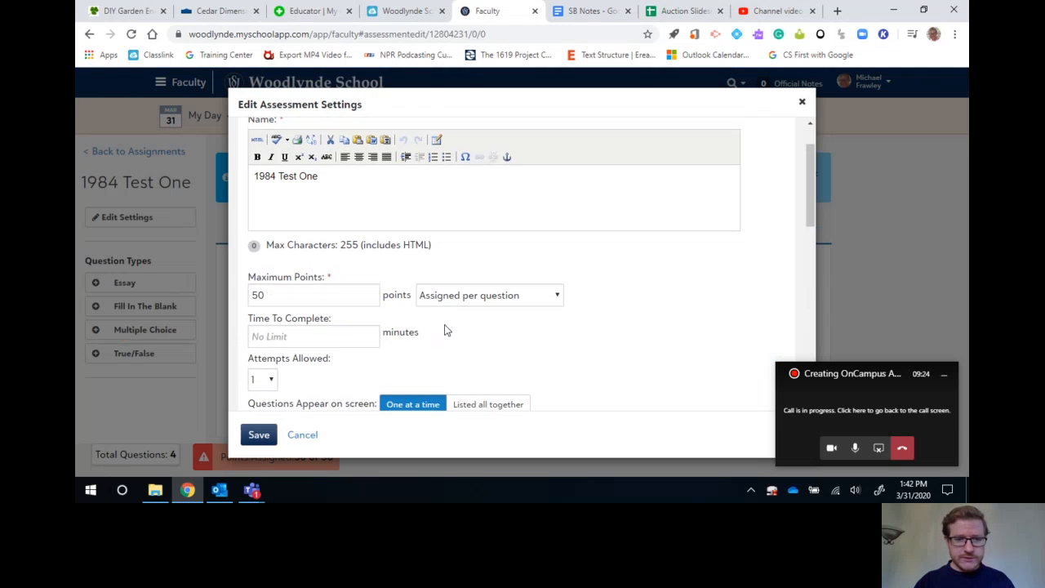
click(253, 439)
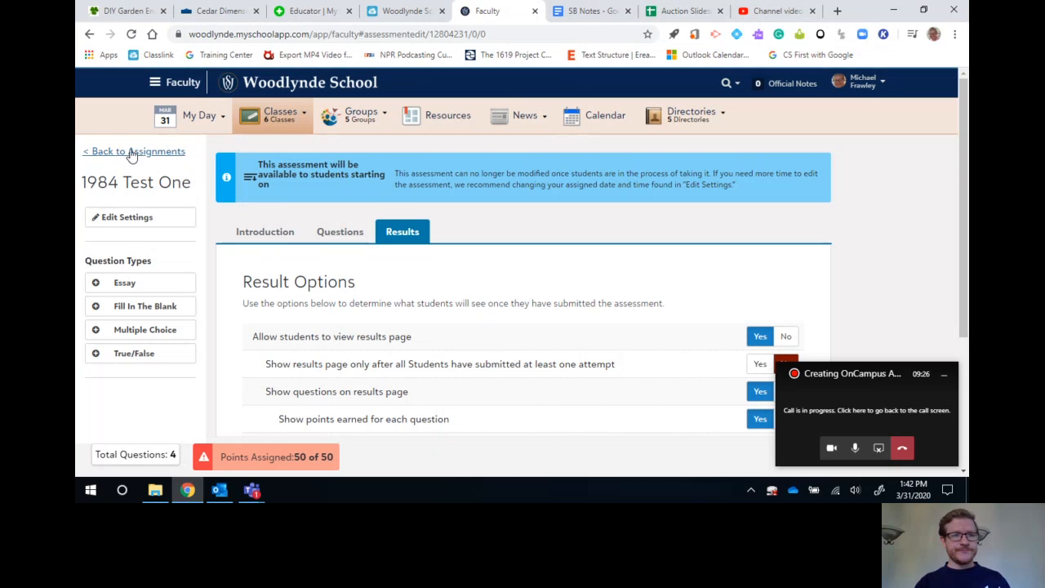
Move the call window off the preview control and begin a student preview of the assessment.
scroll(550, 371, down, 2)
scroll(534, 297, up, 2)
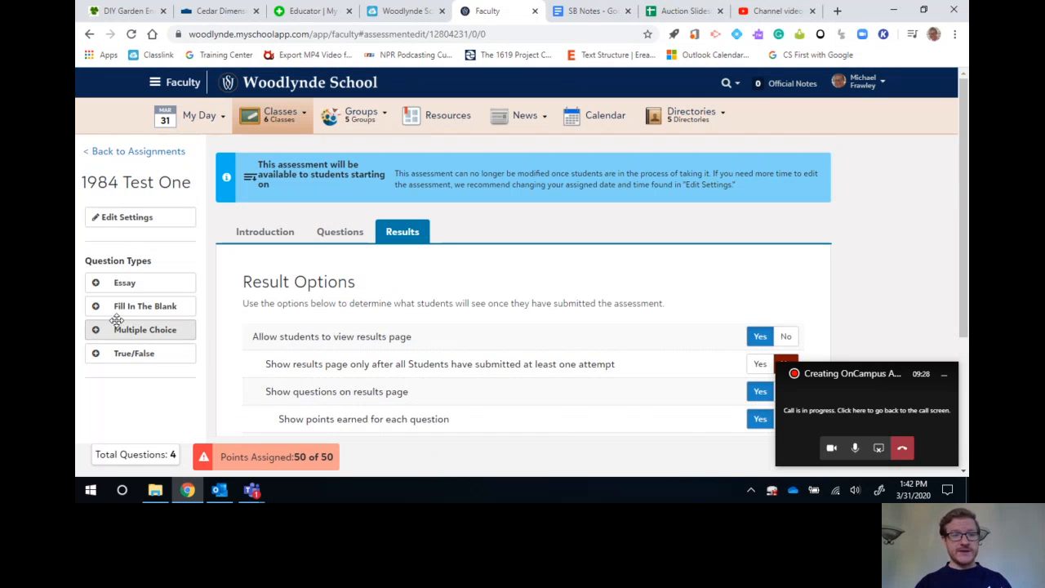
click(339, 232)
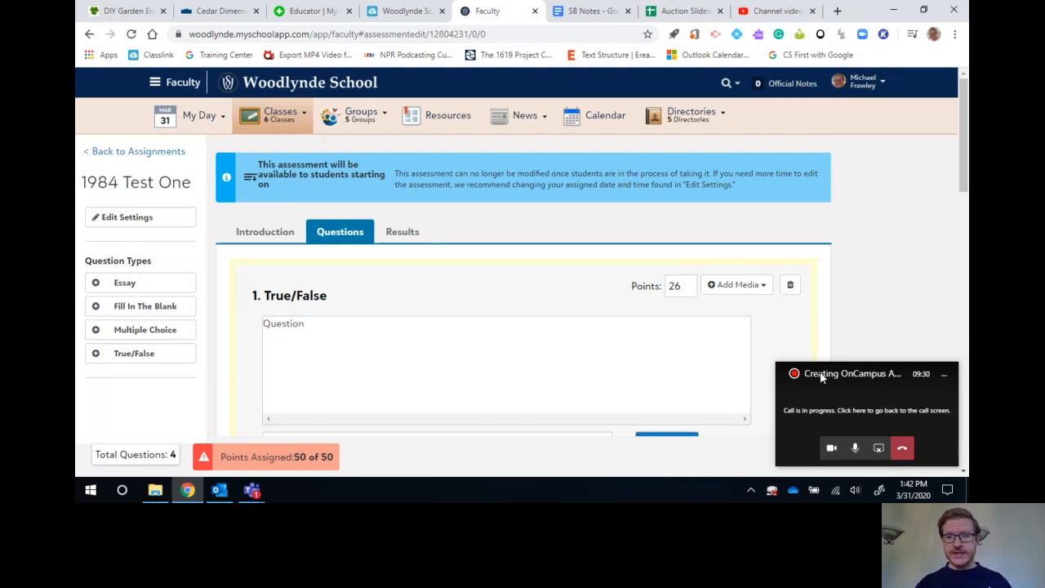
drag(862, 373, 908, 237)
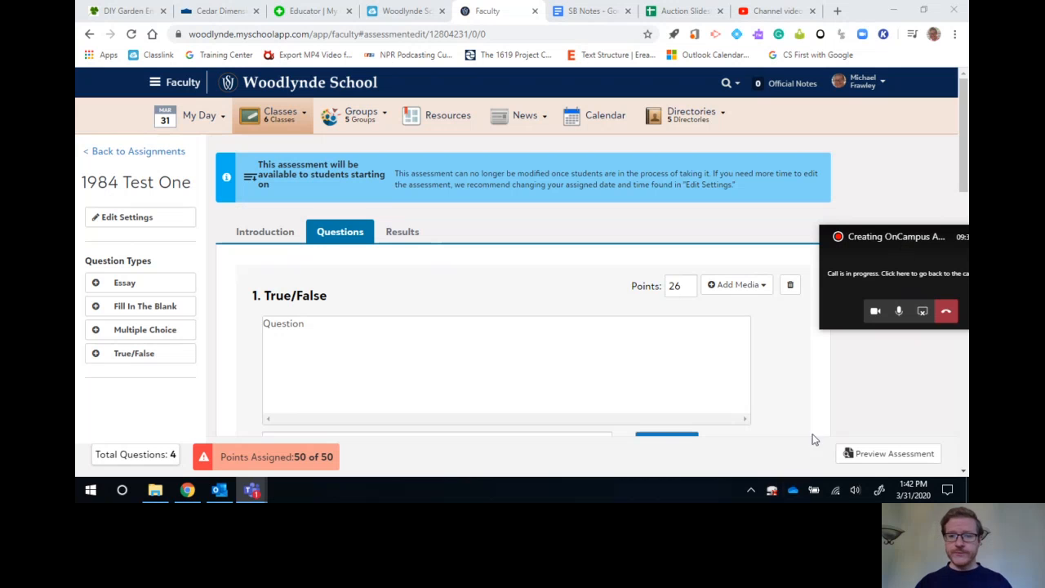
click(879, 455)
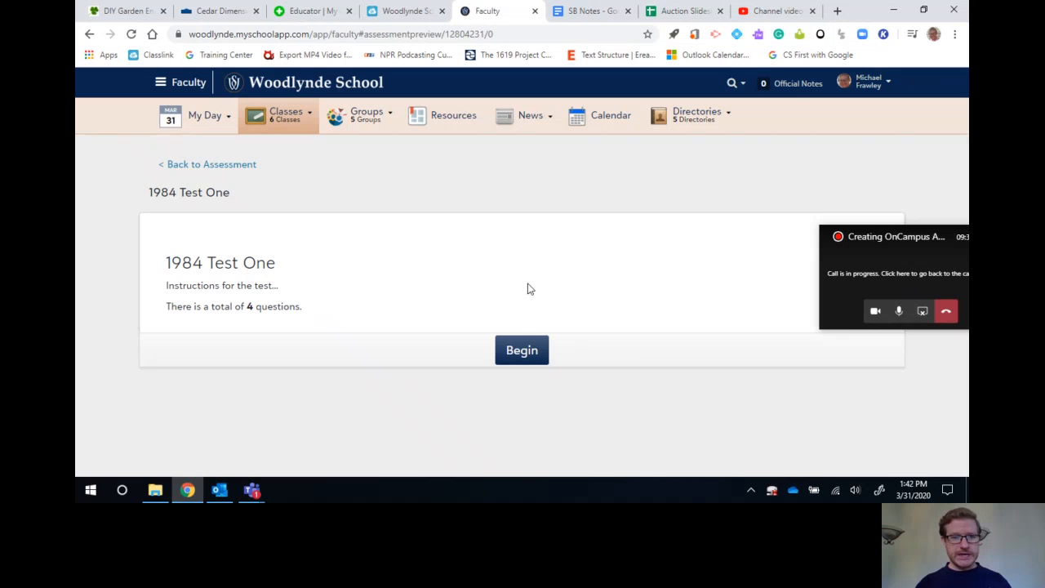
click(523, 350)
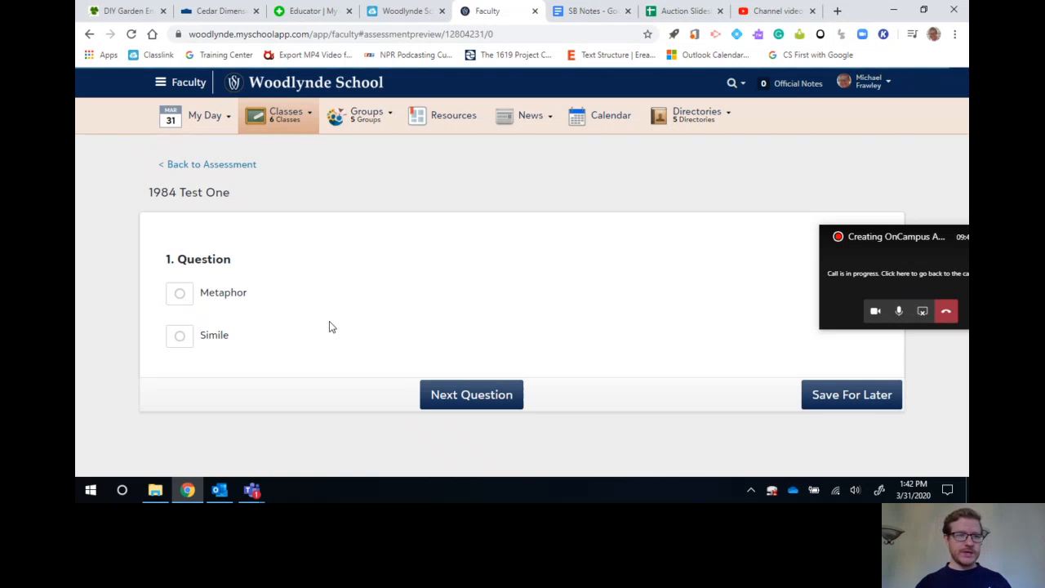
Go through all the preview questions without answering them, submit the answers and confirm the submission.
click(482, 400)
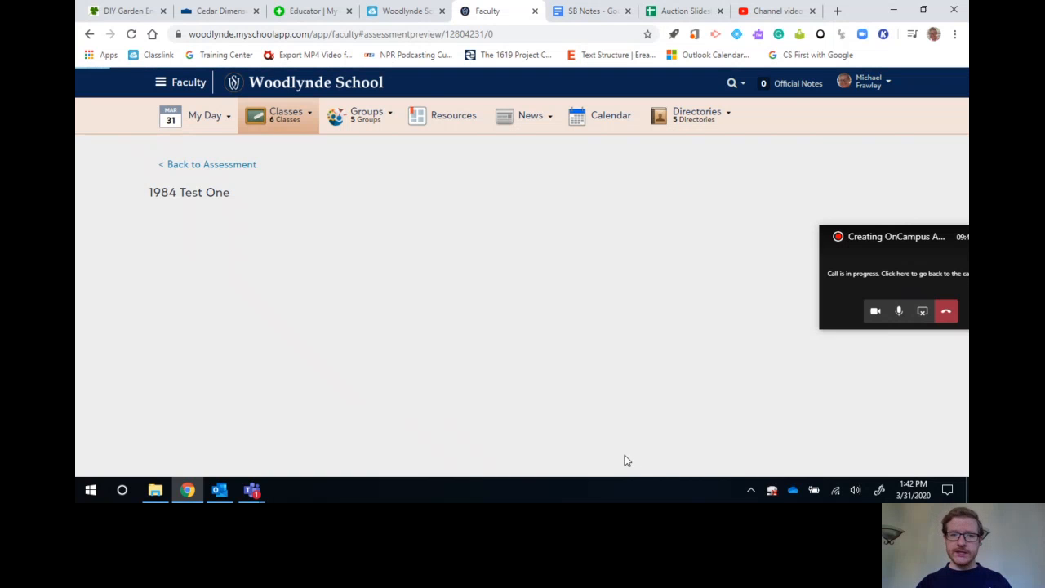
scroll(466, 379, down, 2)
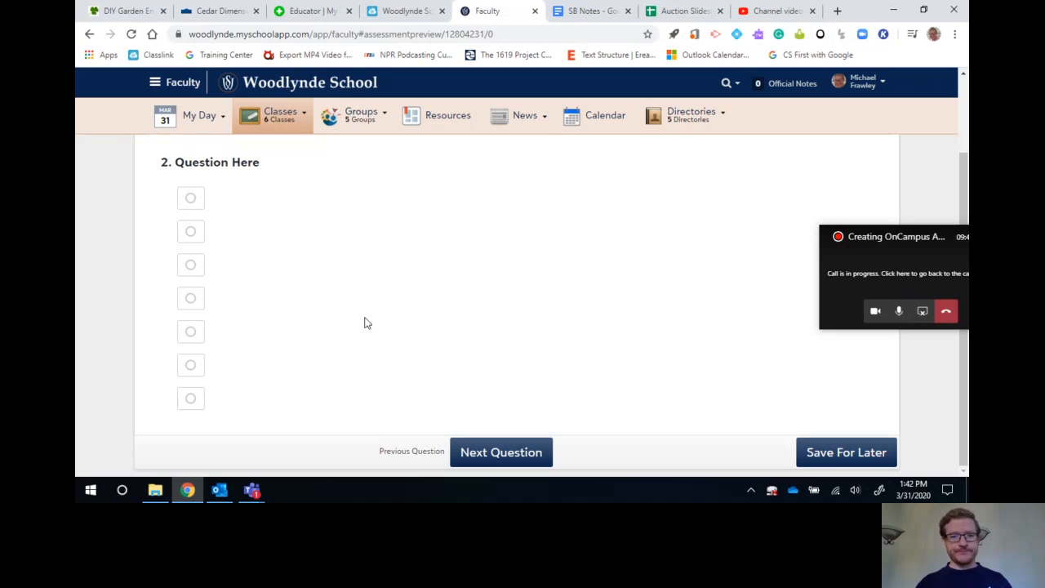
click(492, 463)
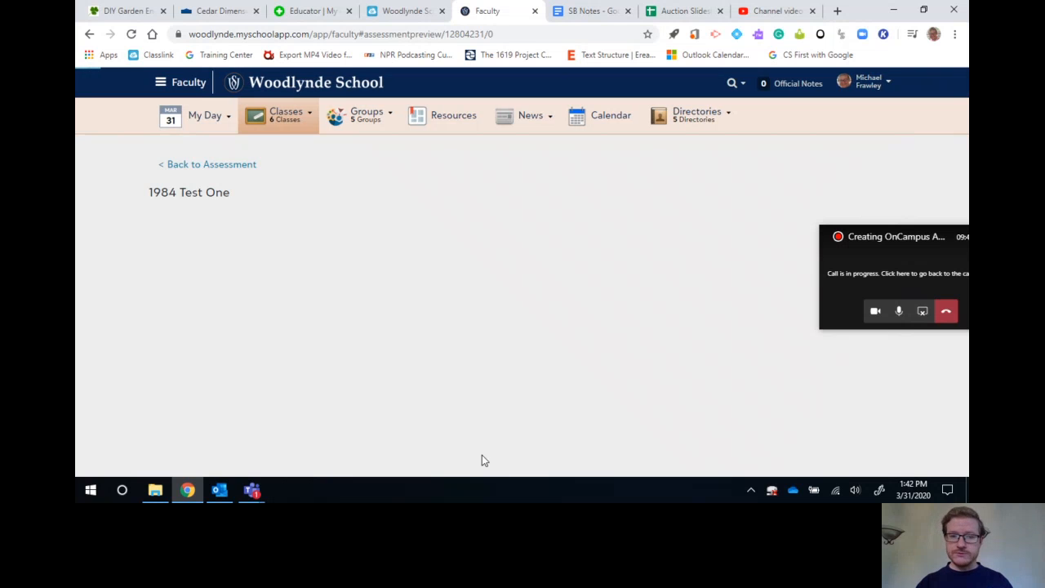
click(485, 325)
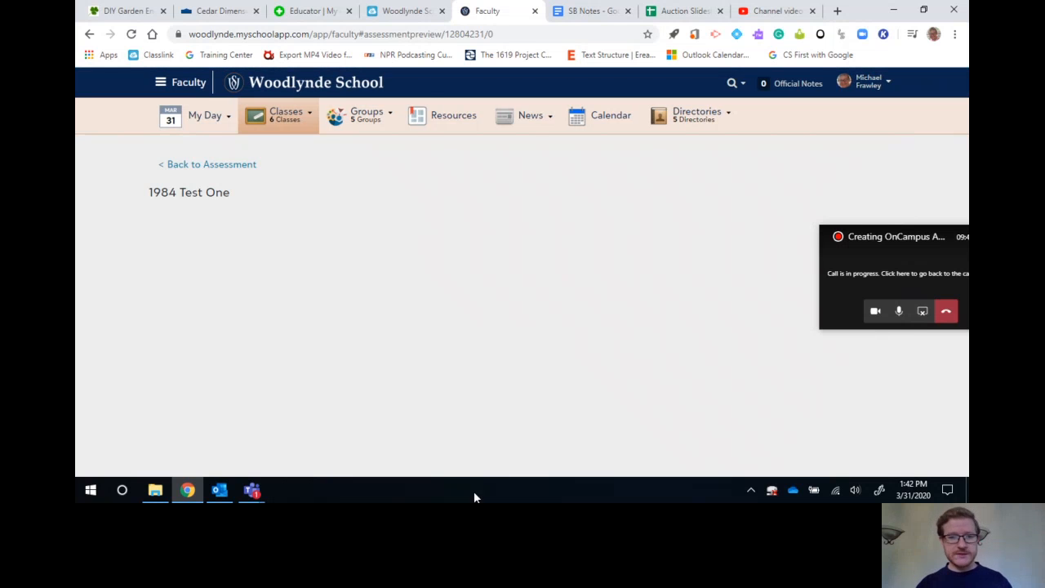
scroll(486, 447, down, 1)
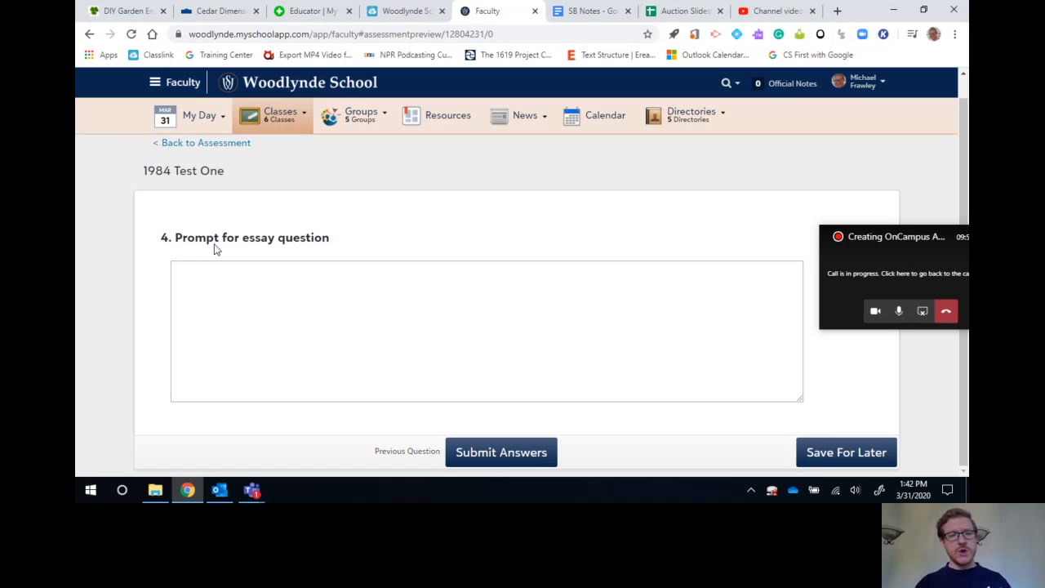
click(524, 457)
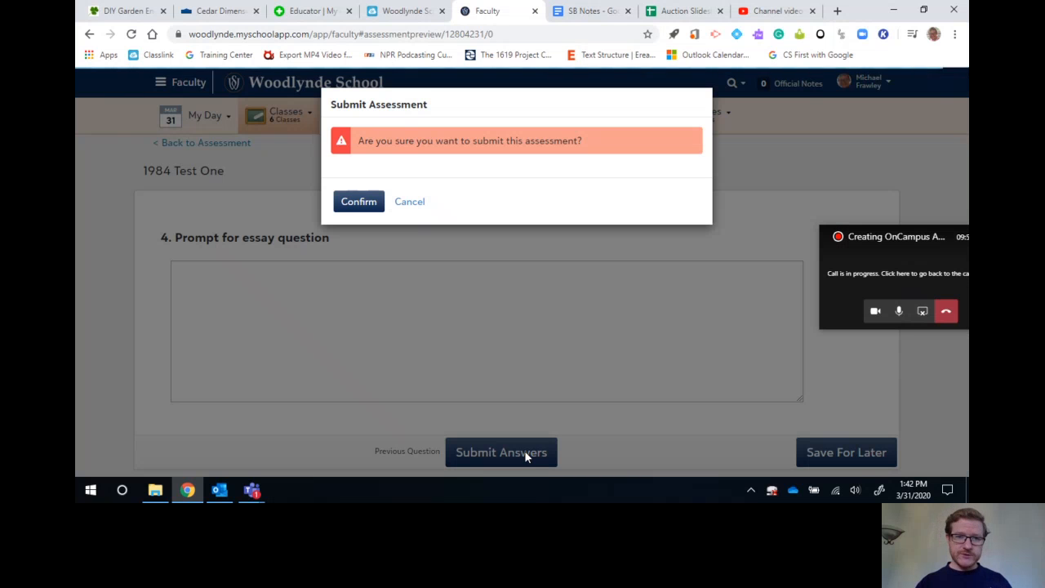
click(359, 201)
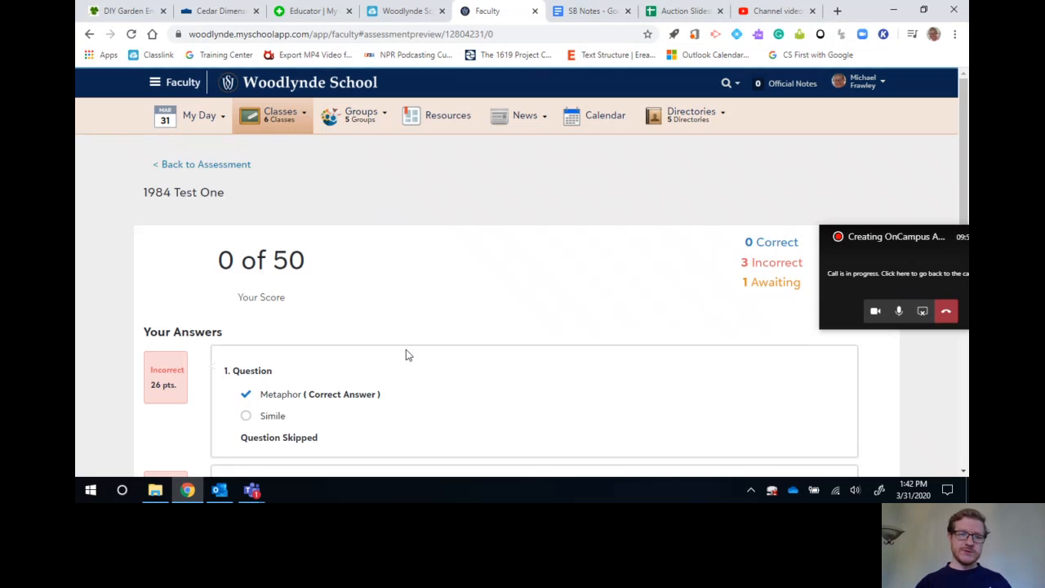
Review the previewed results page with its score and answers, and return to the assessment editor.
scroll(409, 355, down, 6)
scroll(408, 355, up, 6)
click(190, 165)
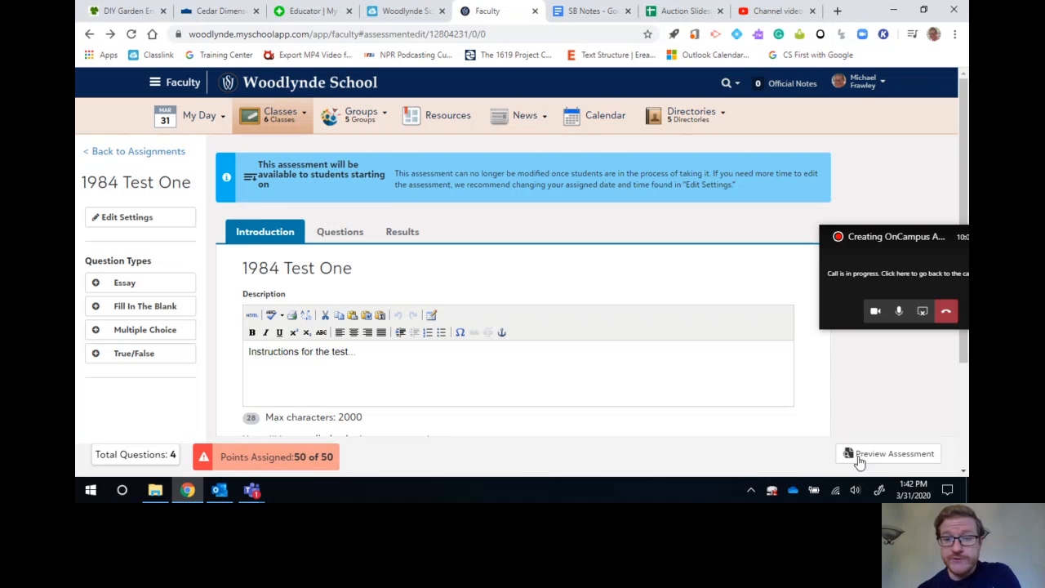
Return to the class assignments, show the future ones and find 1984 Test One under Tests and Projects.
click(135, 152)
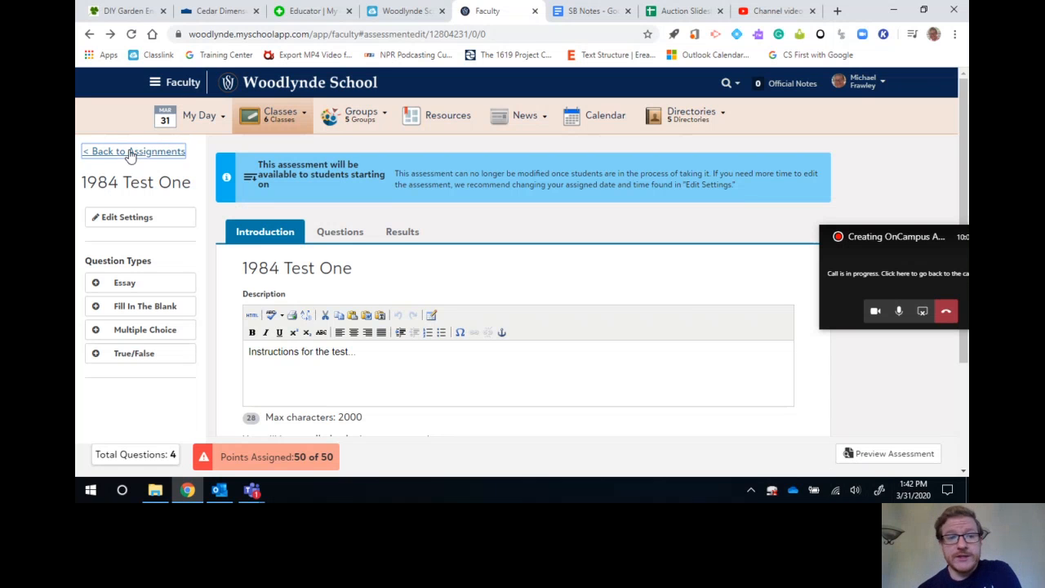
scroll(513, 201, down, 3)
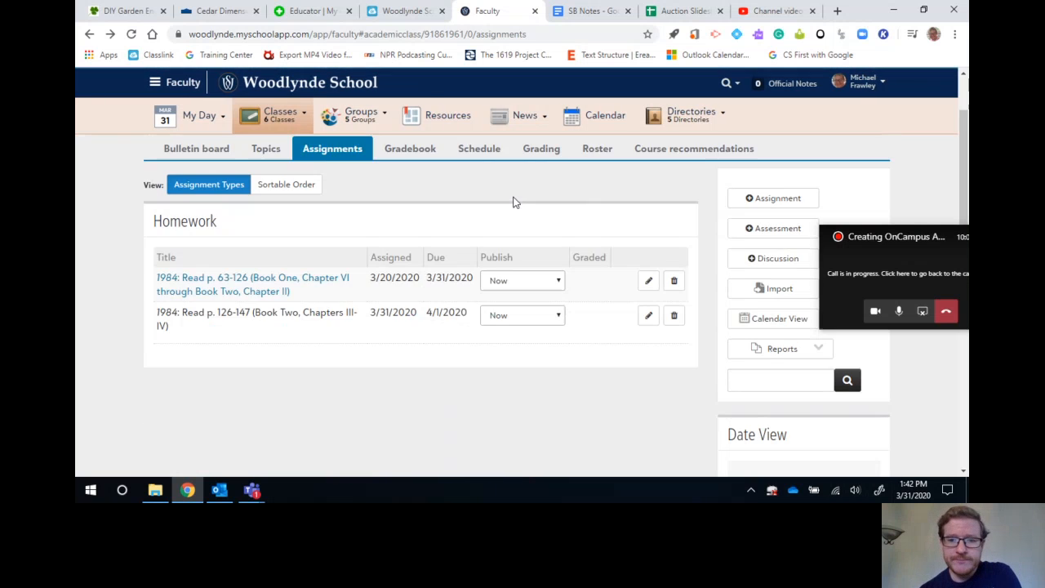
click(787, 385)
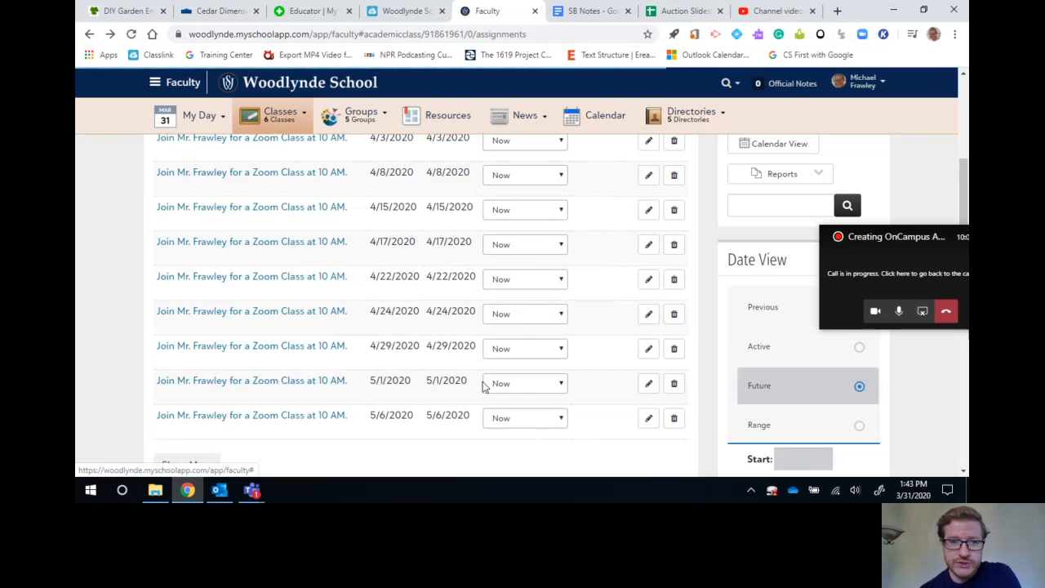
scroll(483, 381, down, 10)
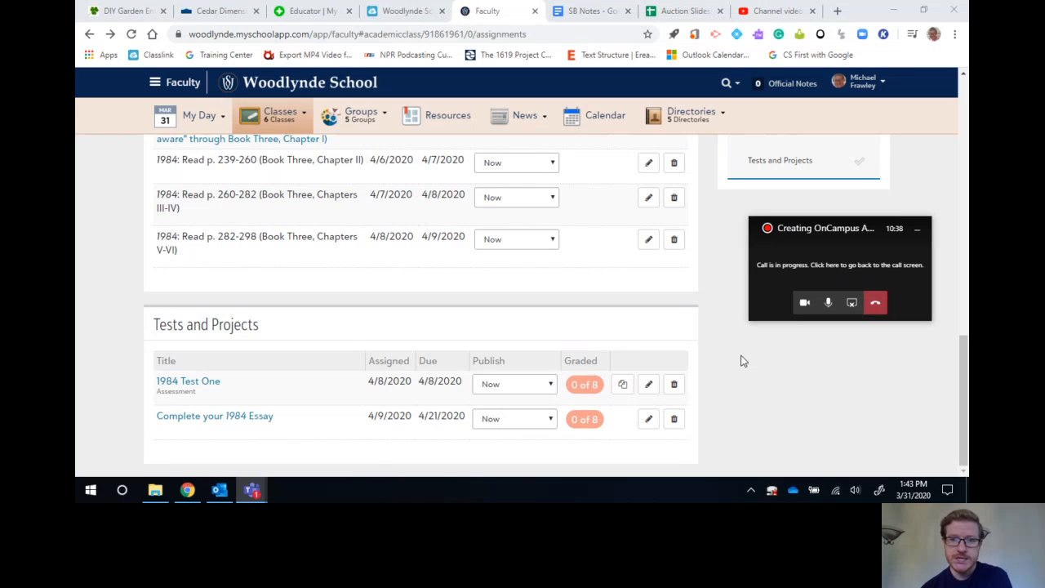
click(851, 303)
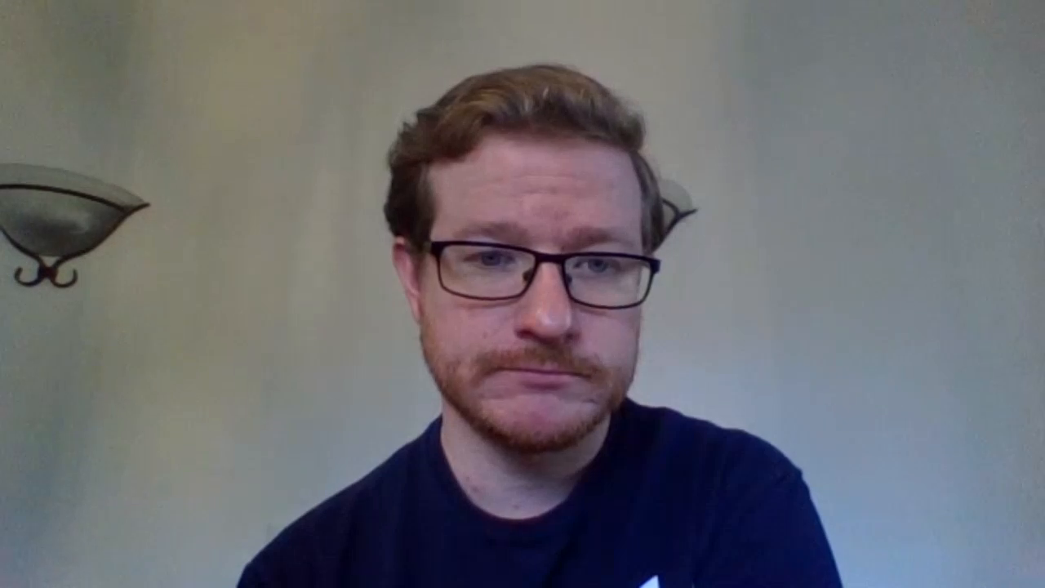